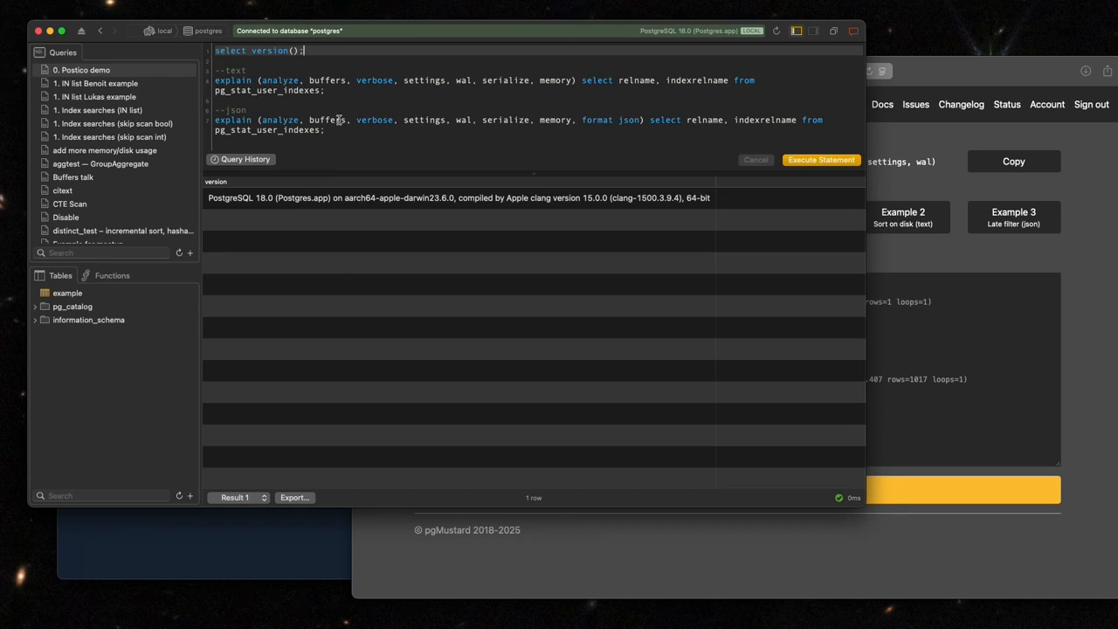
Run the text-format explain statement with the analyze, buffers, verbose, settings, wal, serialize and memory options.
click(338, 85)
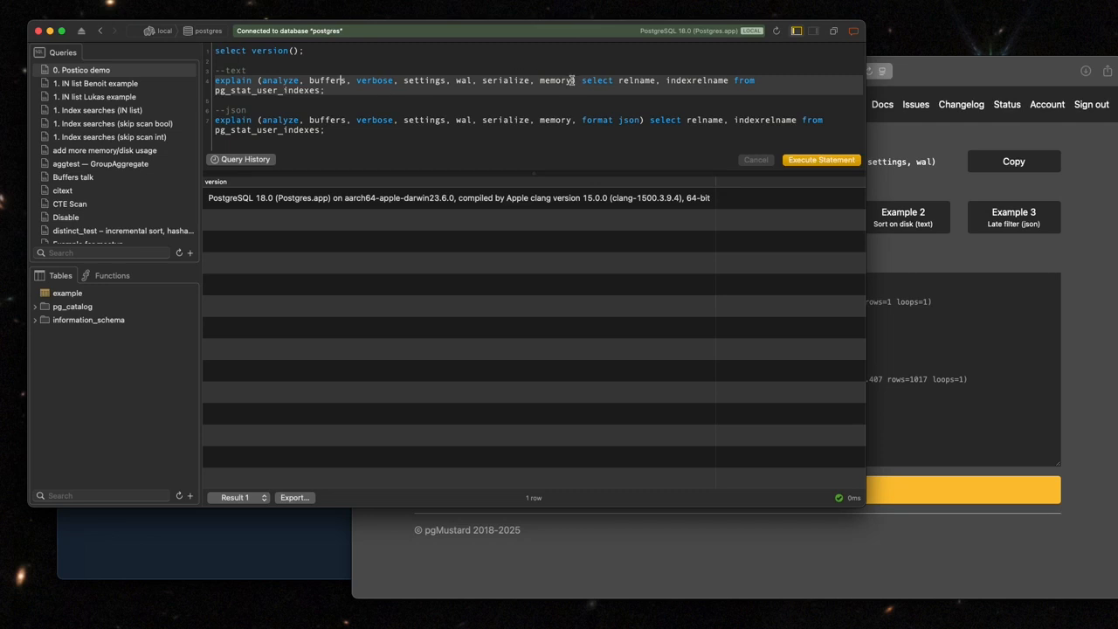
drag(569, 80, 257, 80)
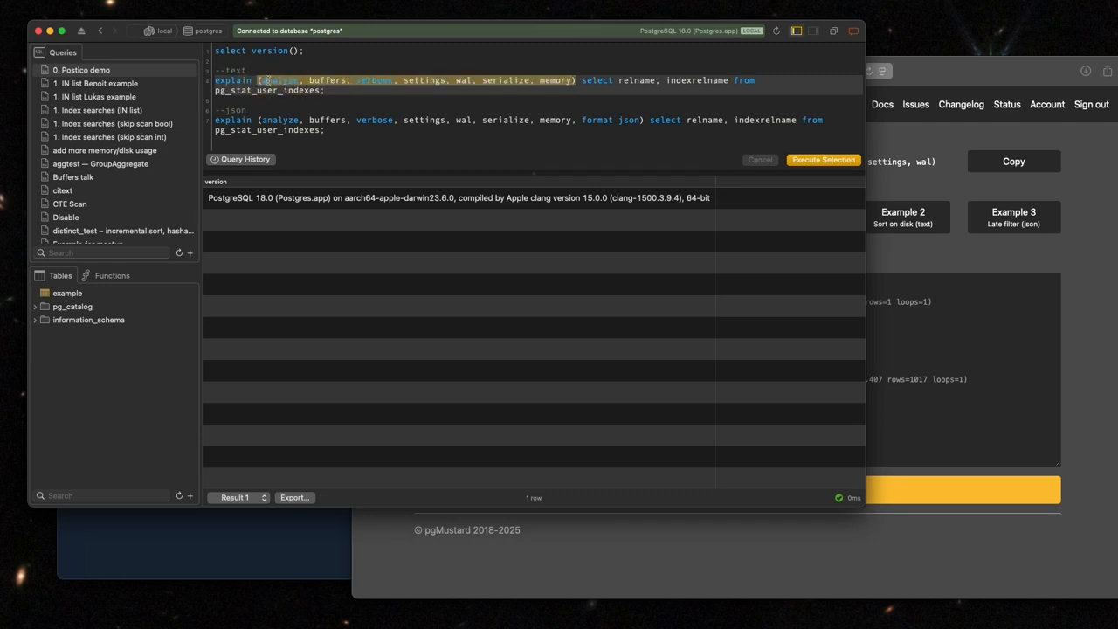
click(584, 79)
click(568, 91)
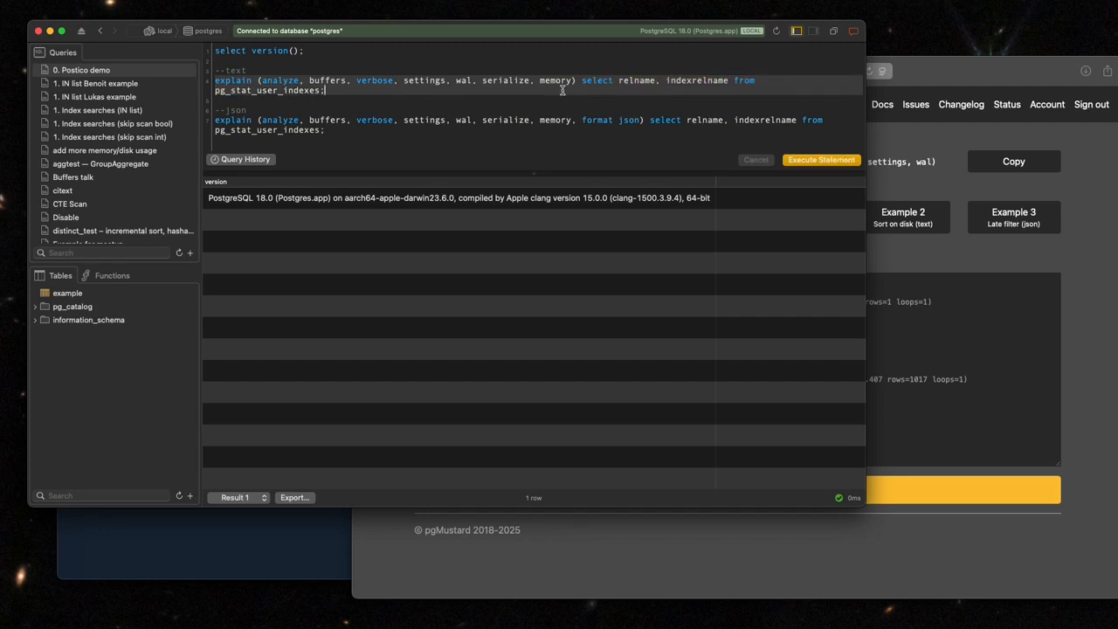
key(super+Return)
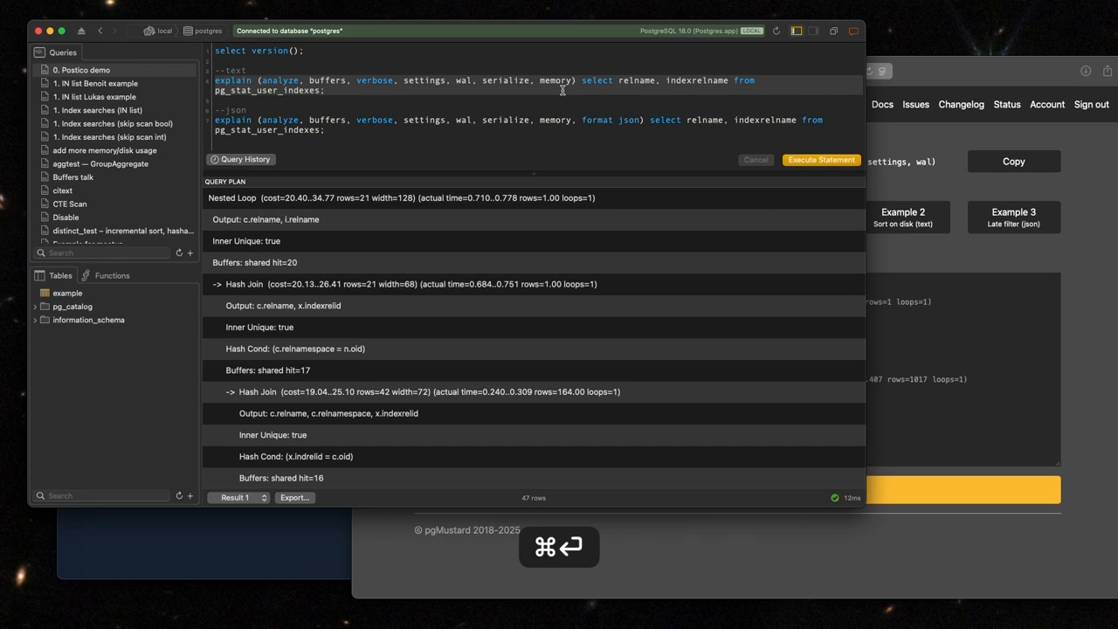
Read through the returned text query plan from the top node down to the planning and execution times.
click(374, 199)
scroll(376, 262, down, 15)
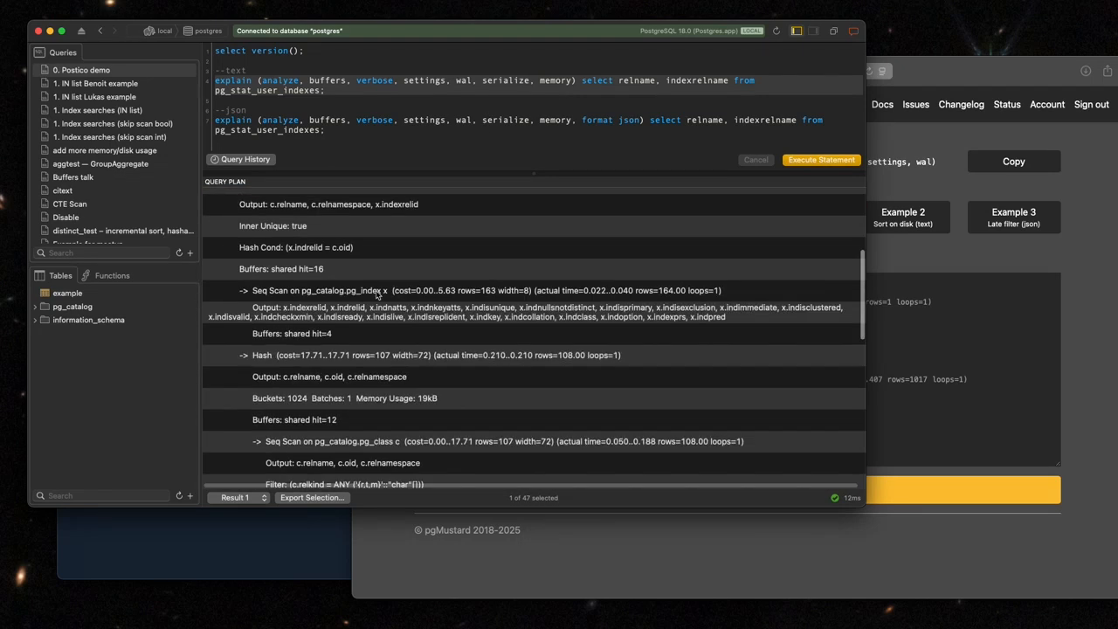
scroll(376, 295, up, 15)
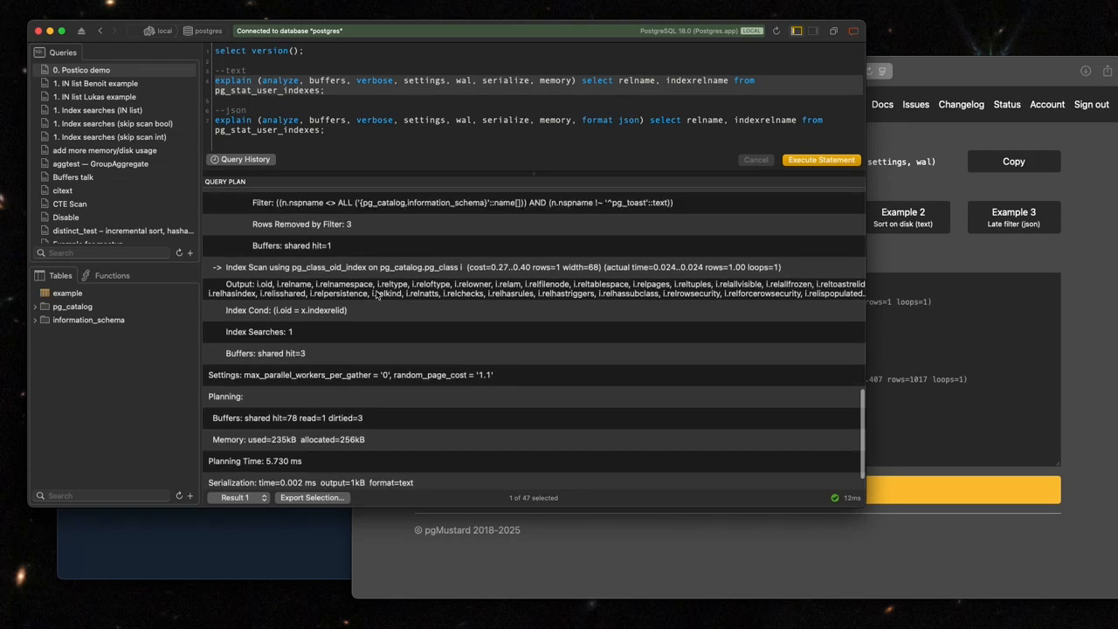
scroll(376, 294, down, 5)
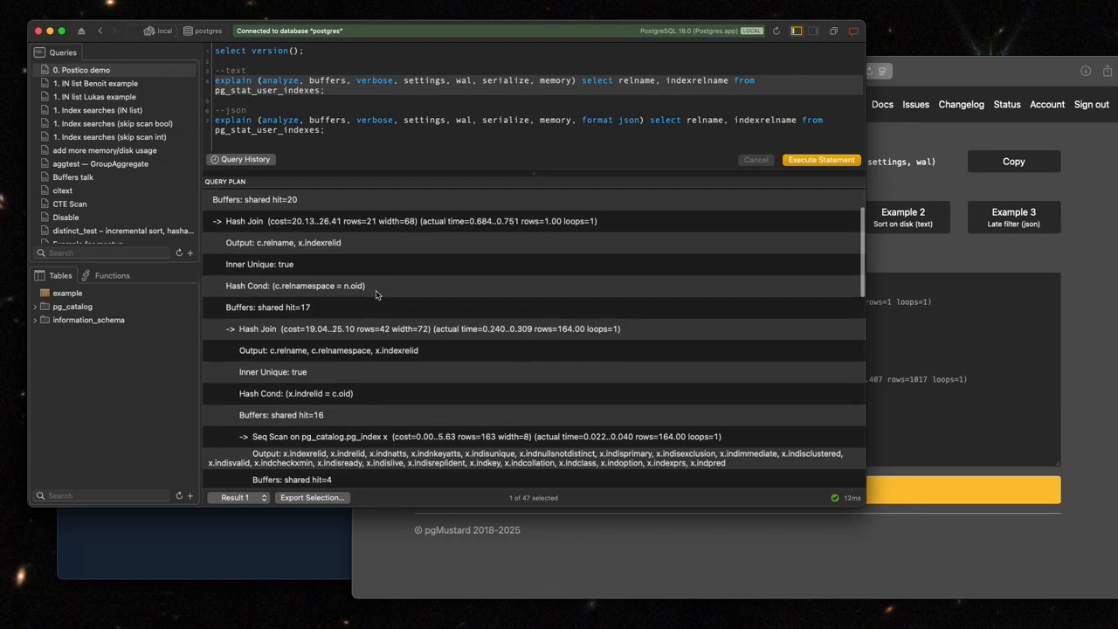
scroll(376, 294, down, 5)
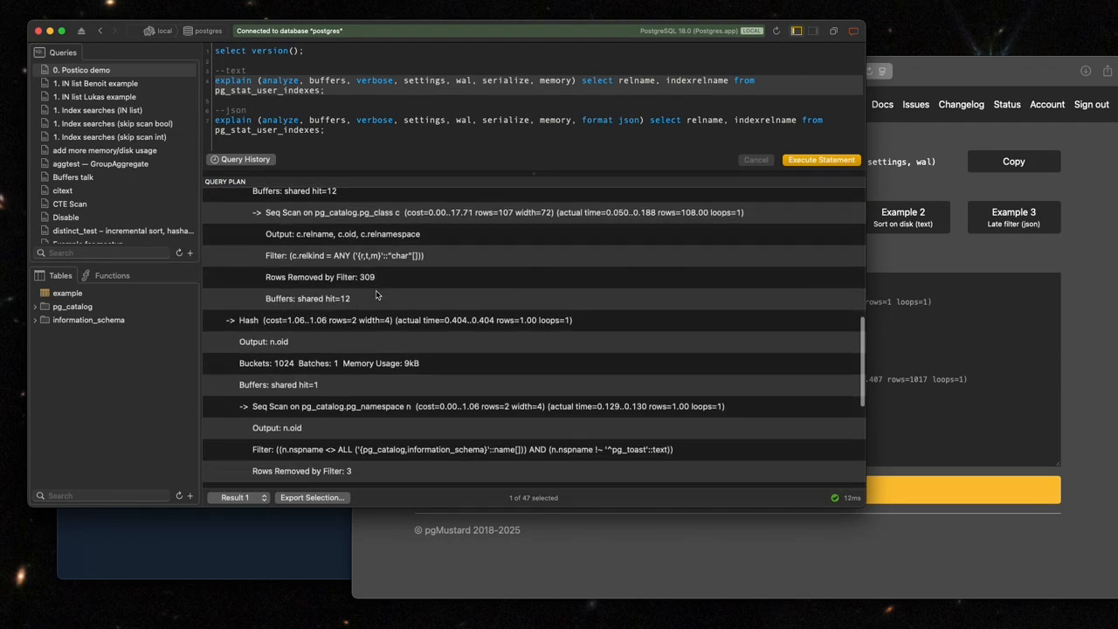
scroll(377, 295, down, 8)
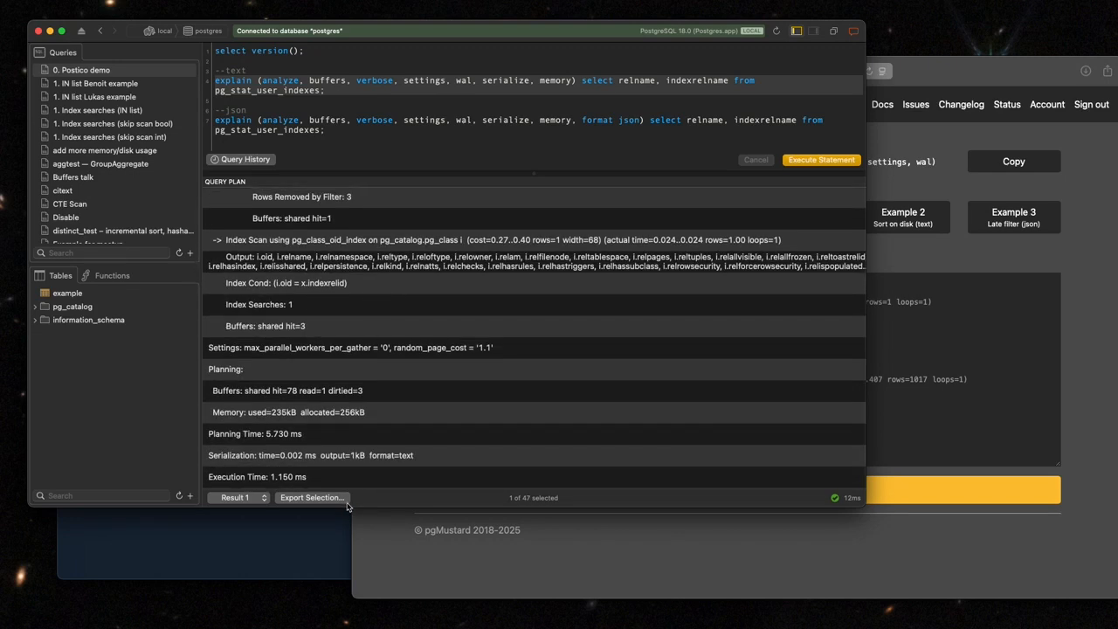
scroll(410, 330, up, 18)
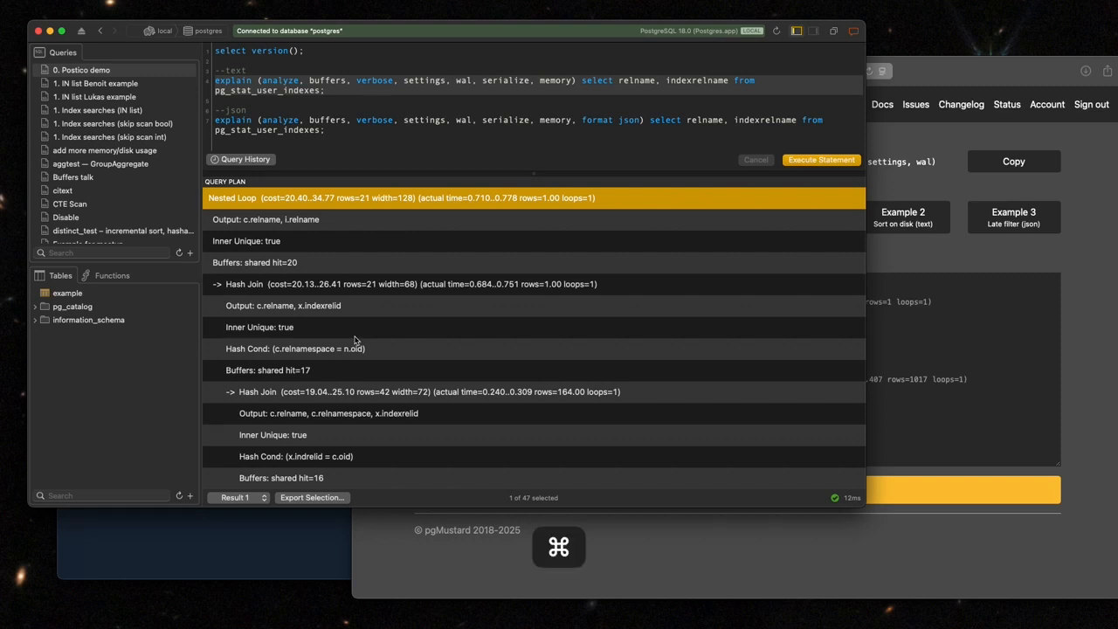
Copy all rows of the query plan and paste them into the plan text area in pgMustard.
key(super+a)
key(super+c)
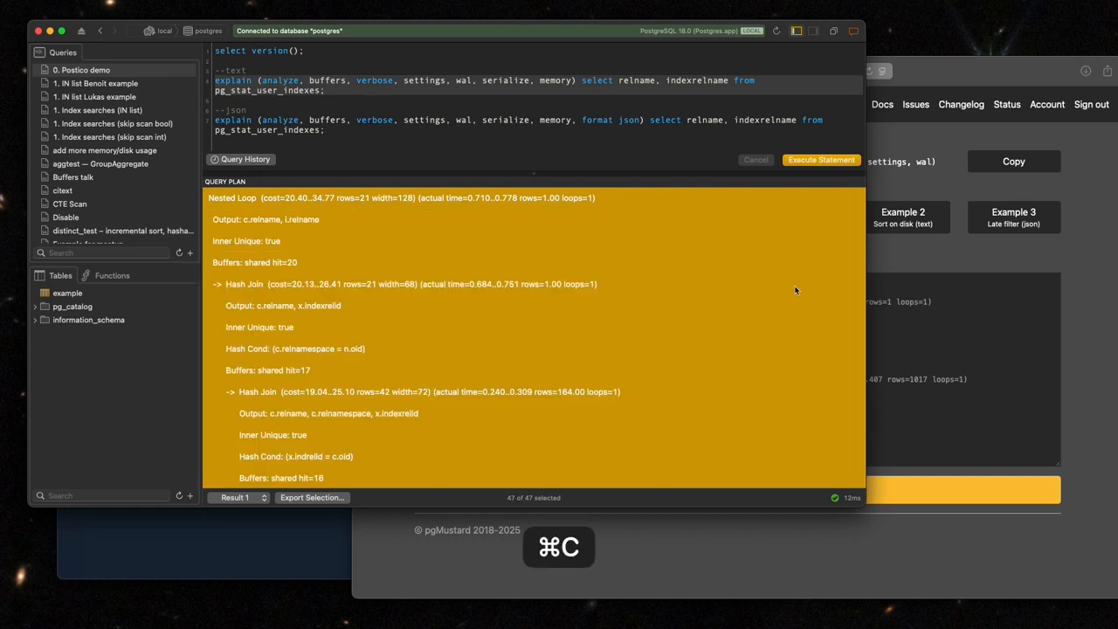
click(966, 297)
key(super+v)
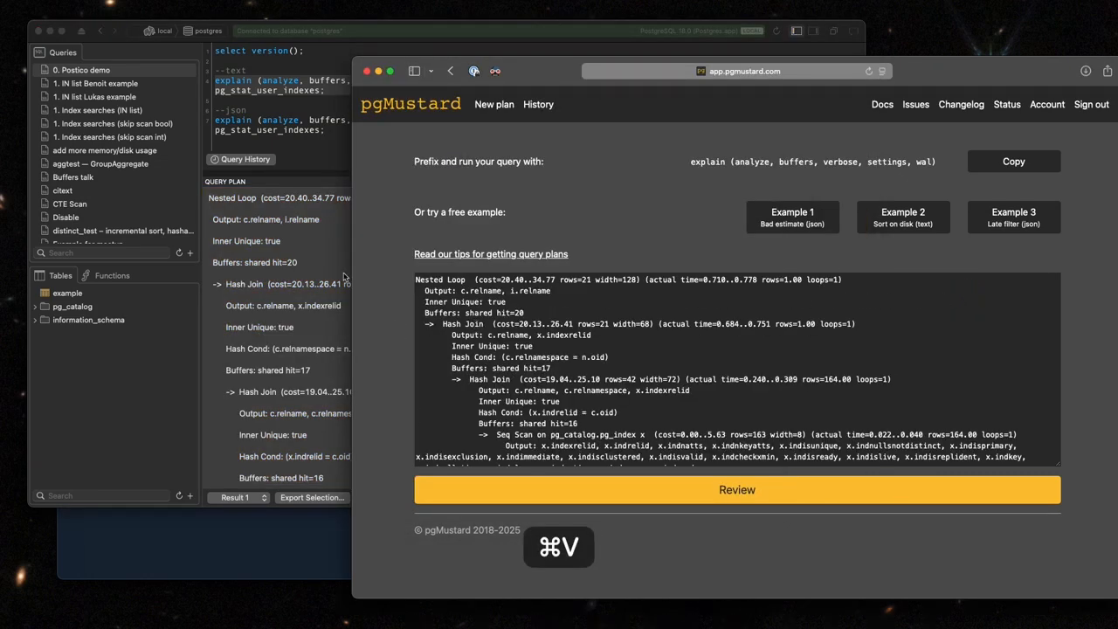
Return to Postico, view the copy options and export settings for the selected plan rows, and cancel the export.
click(289, 225)
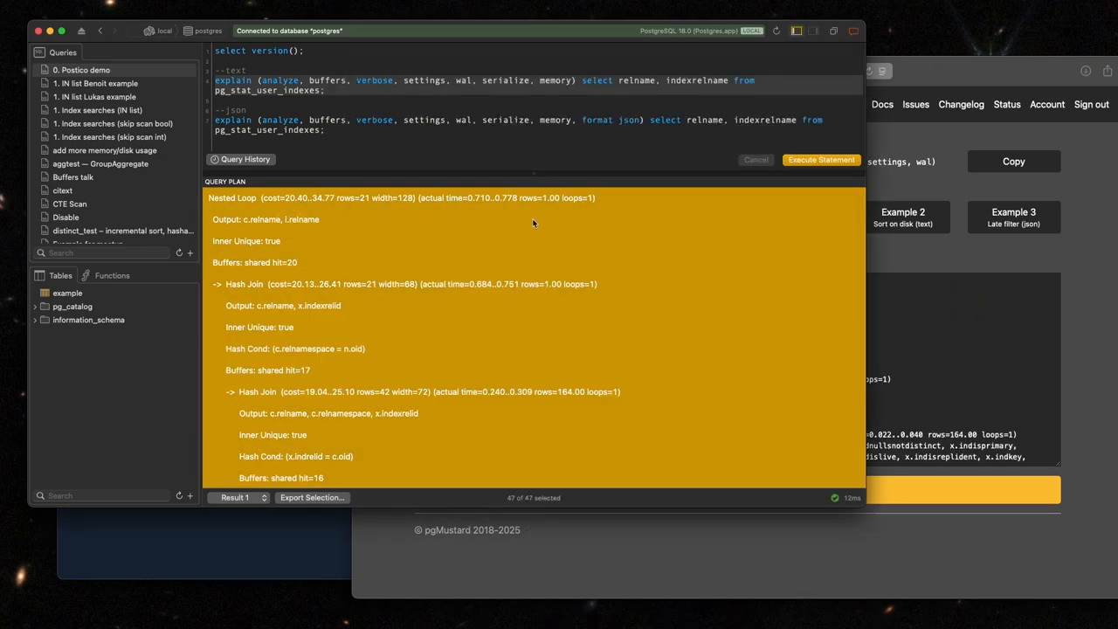
right_click(518, 201)
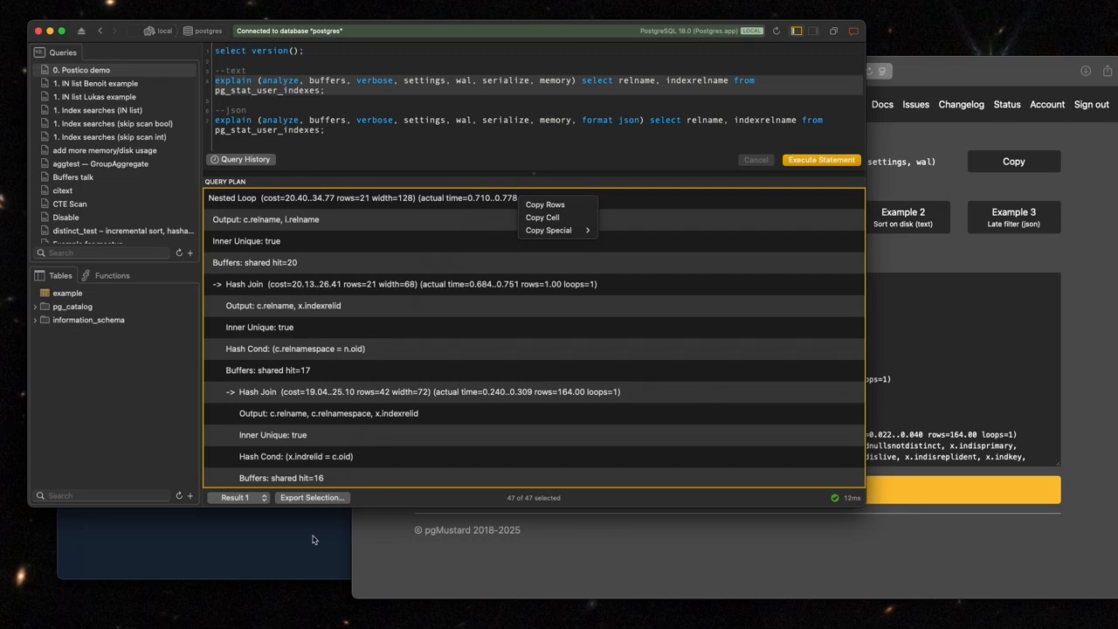
click(340, 500)
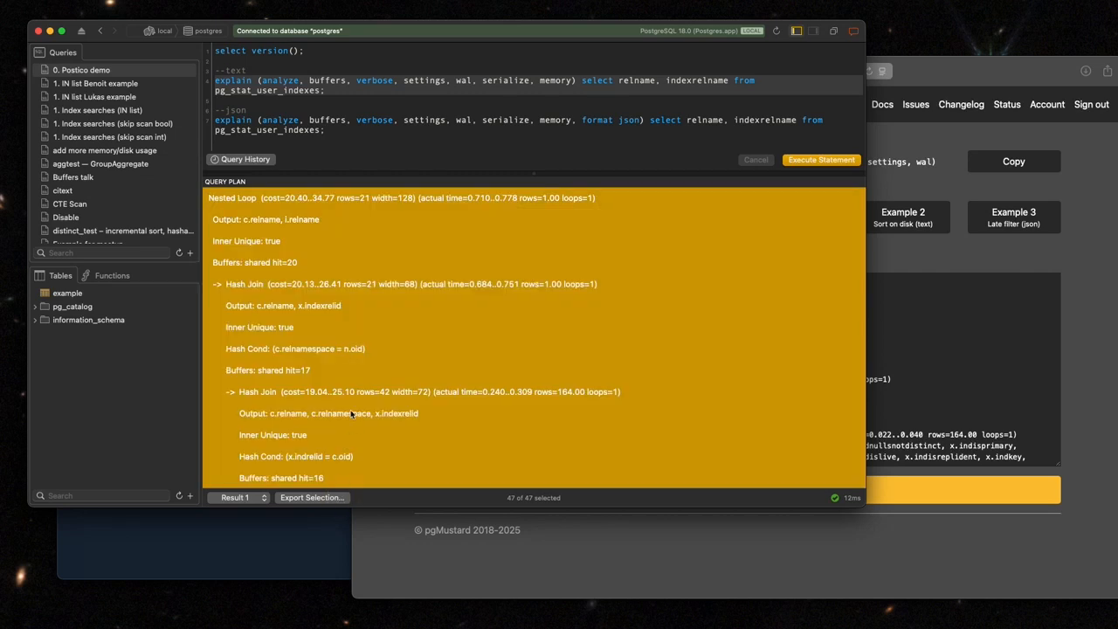
click(306, 497)
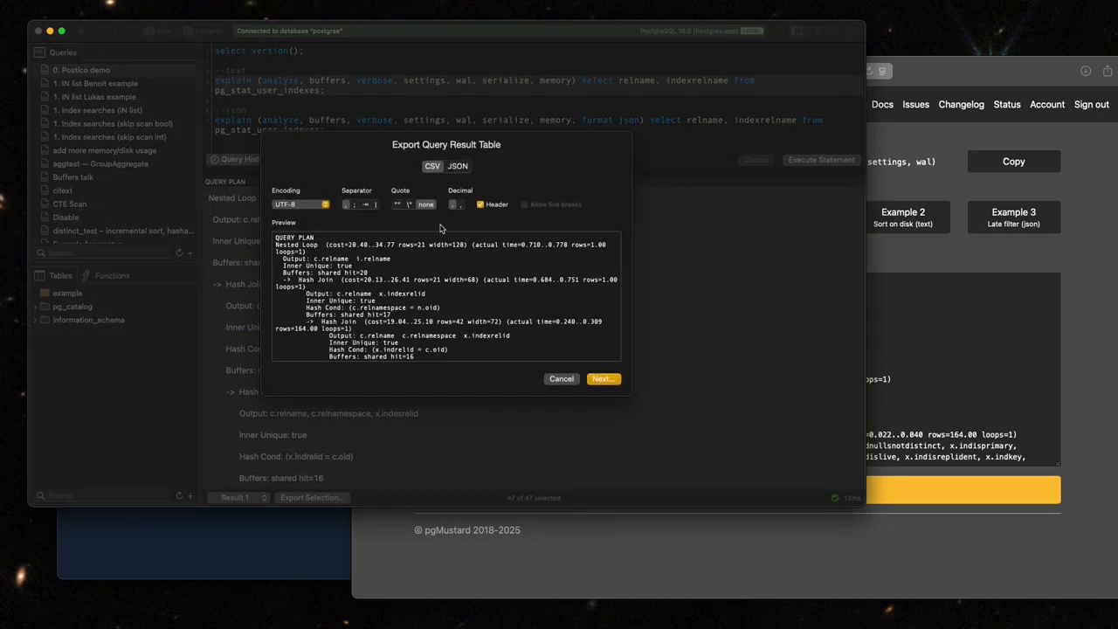
click(562, 379)
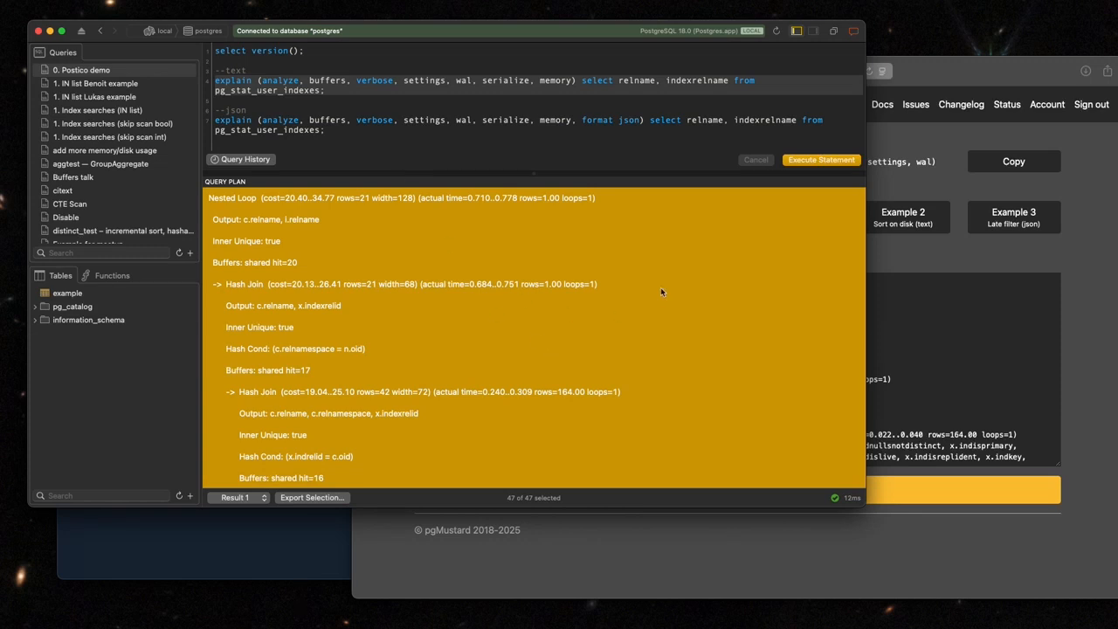
Sort the text plan rows by the QUERY PLAN column, look through them and restore the original row order.
click(991, 335)
click(241, 271)
click(358, 92)
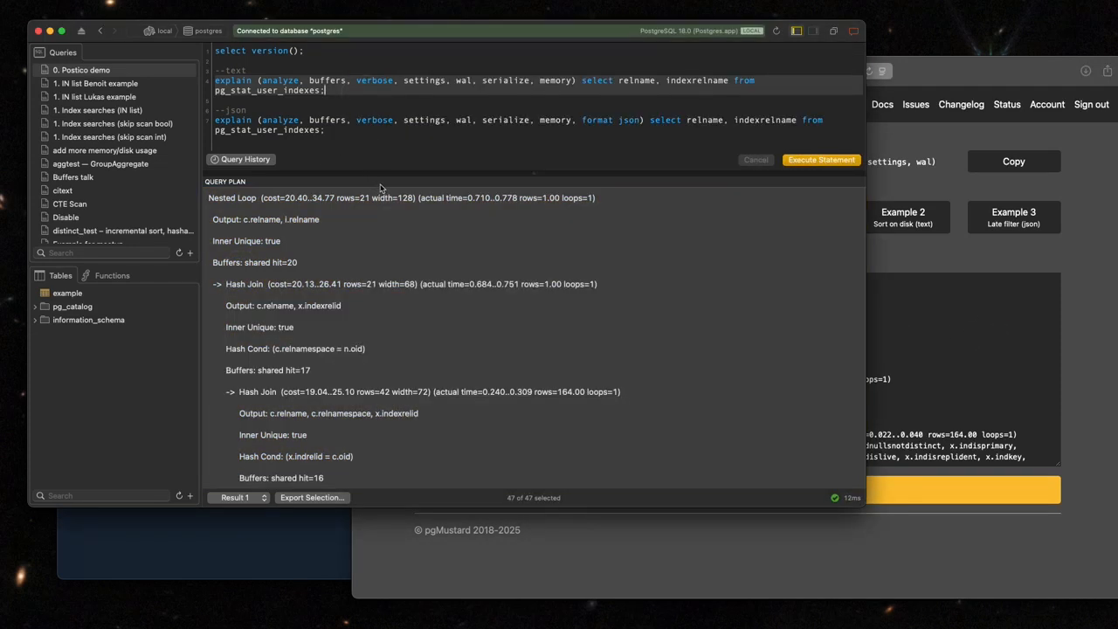
click(504, 186)
scroll(682, 203, right, 1)
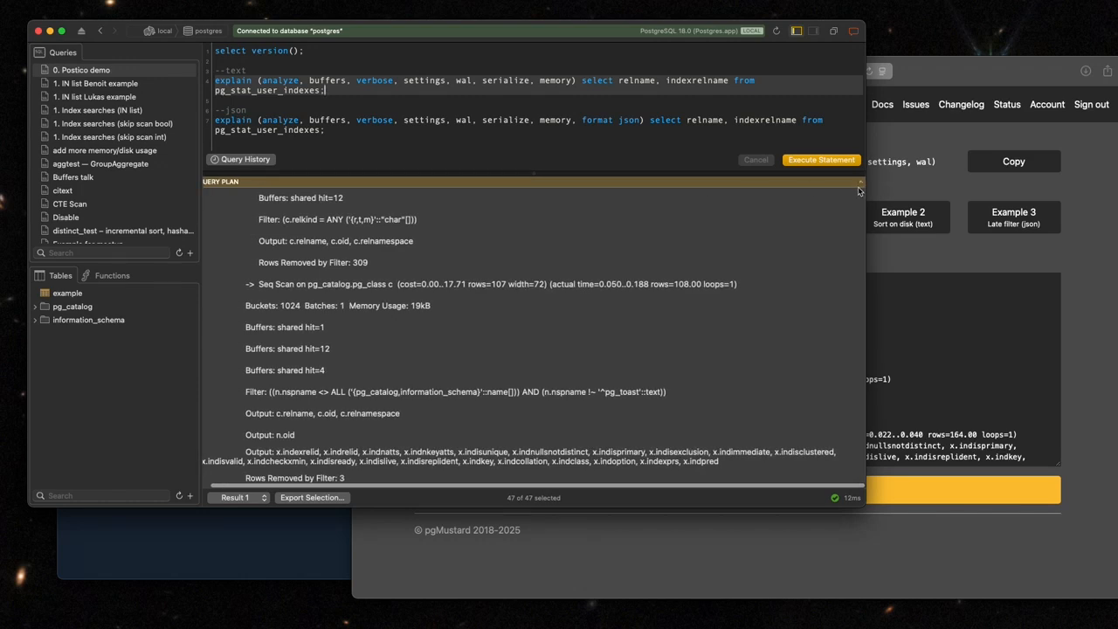
scroll(498, 225, up, 1)
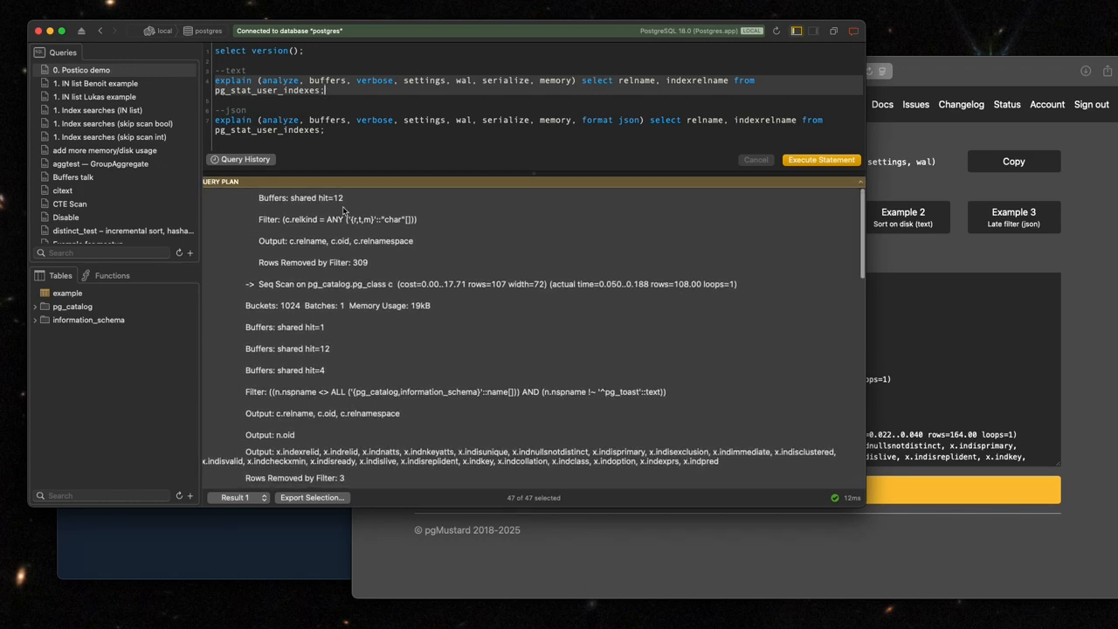
scroll(343, 404, down, 5)
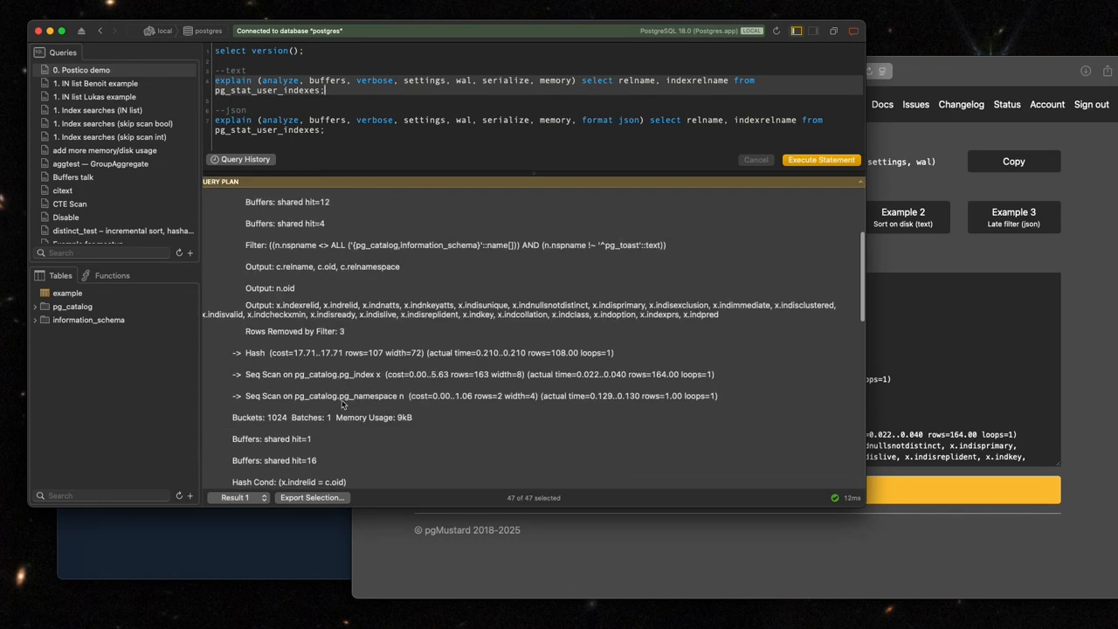
scroll(342, 403, up, 5)
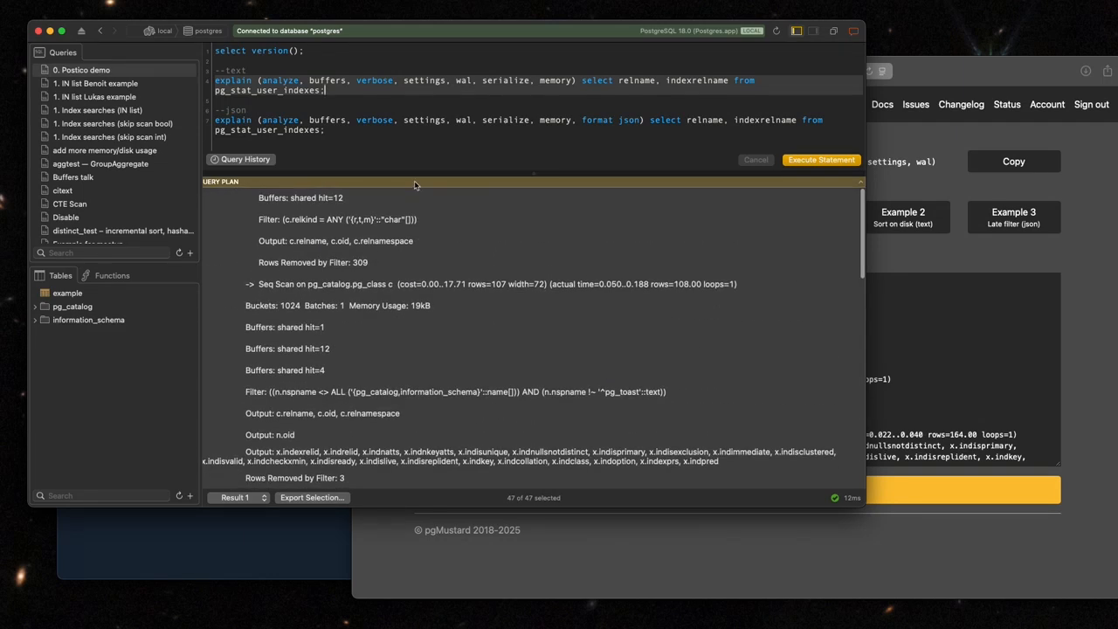
key(super+Return)
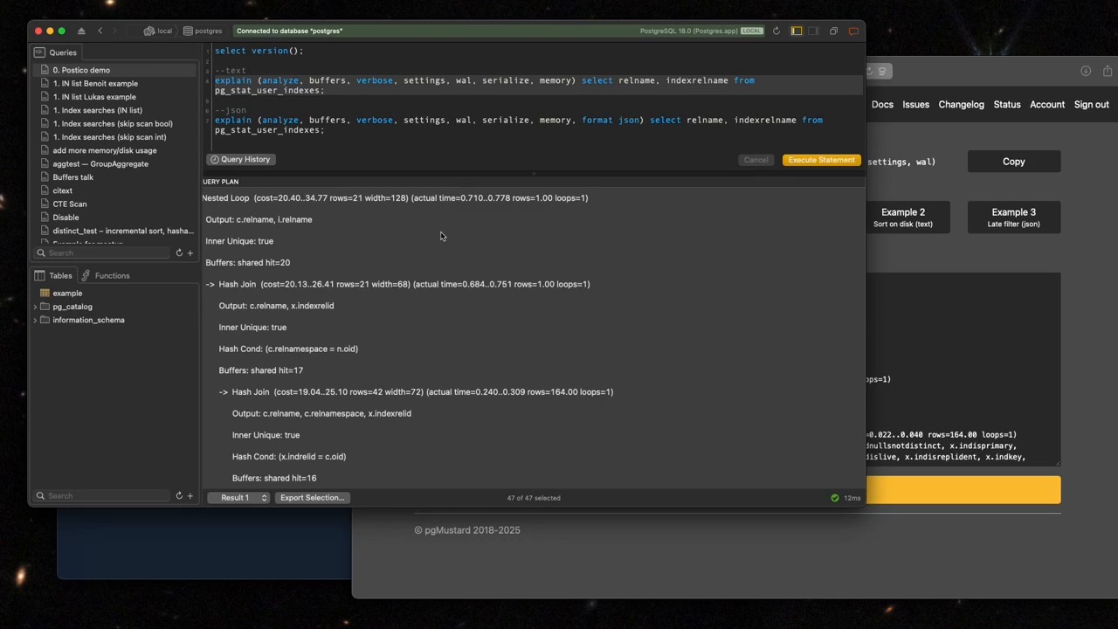
Copy all rows of the text query plan and paste them into example.txt in the code editor.
scroll(442, 290, down, 15)
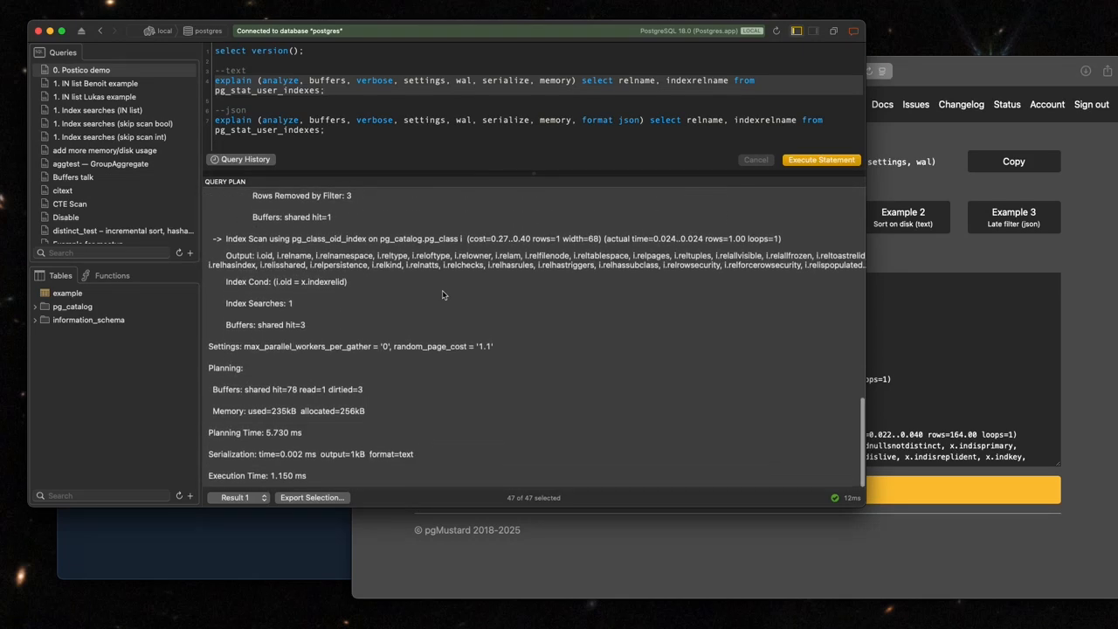
scroll(442, 292, up, 9)
click(432, 227)
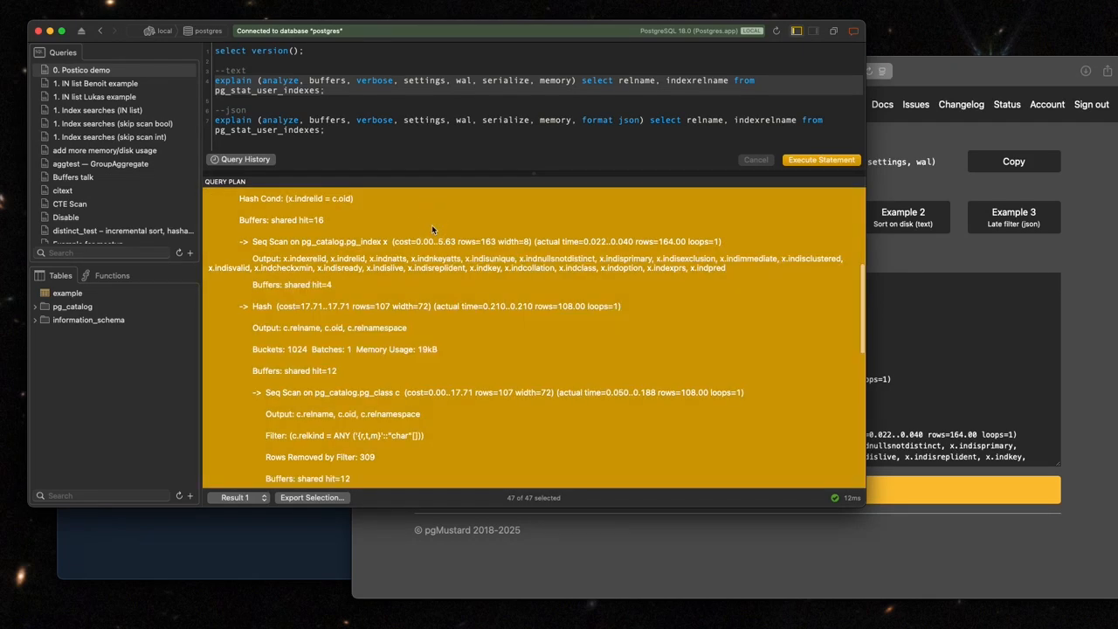
click(432, 225)
scroll(431, 229, up, 5)
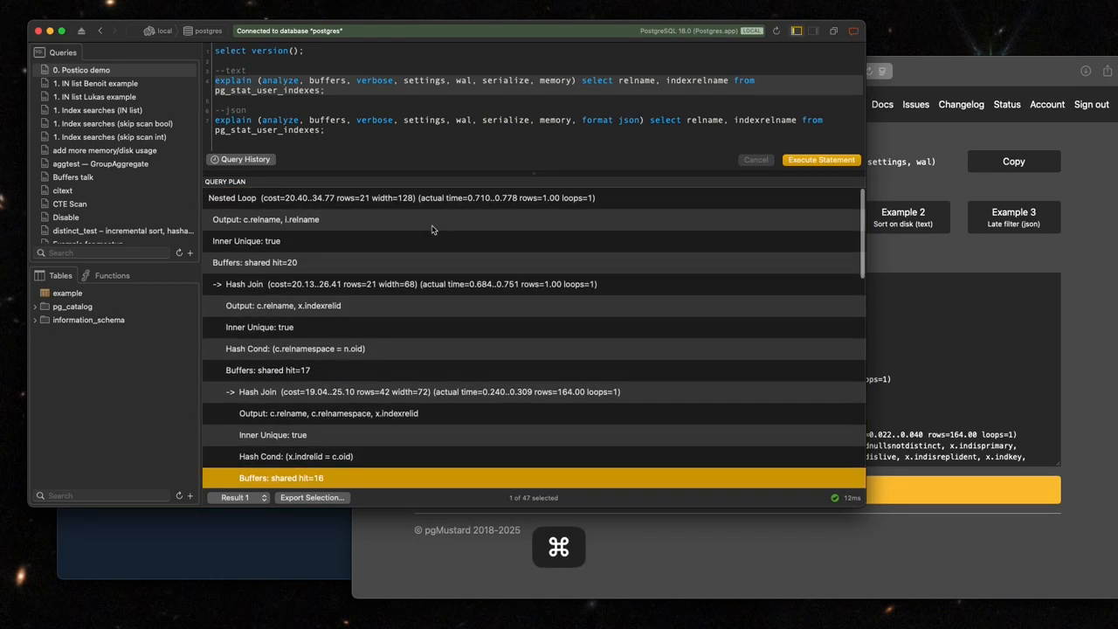
key(super+a)
key(super+c)
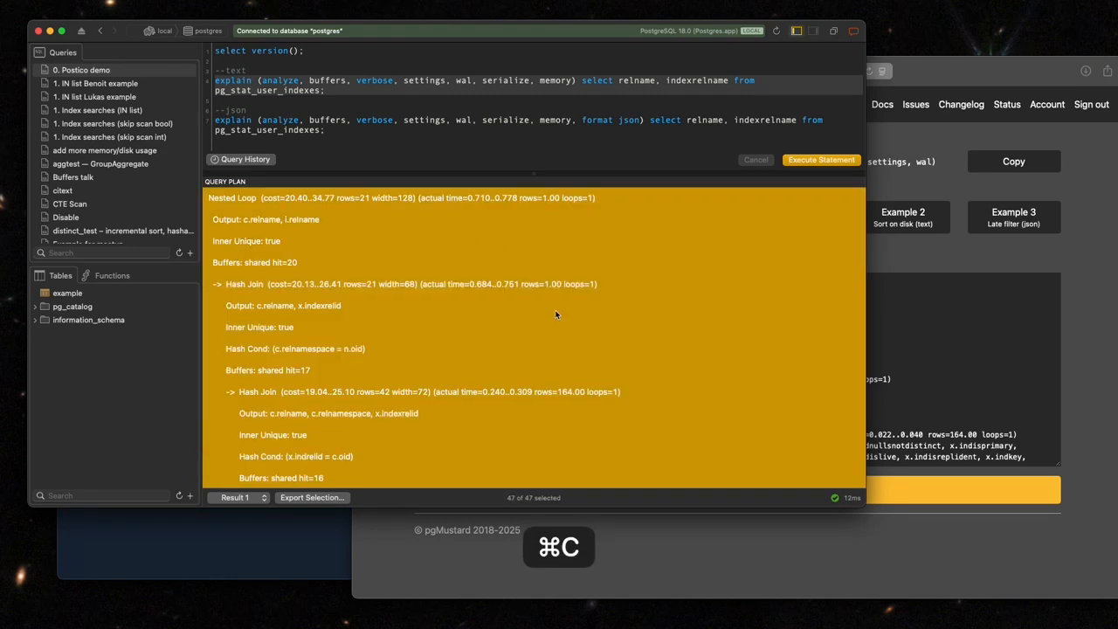
key(super+Tab)
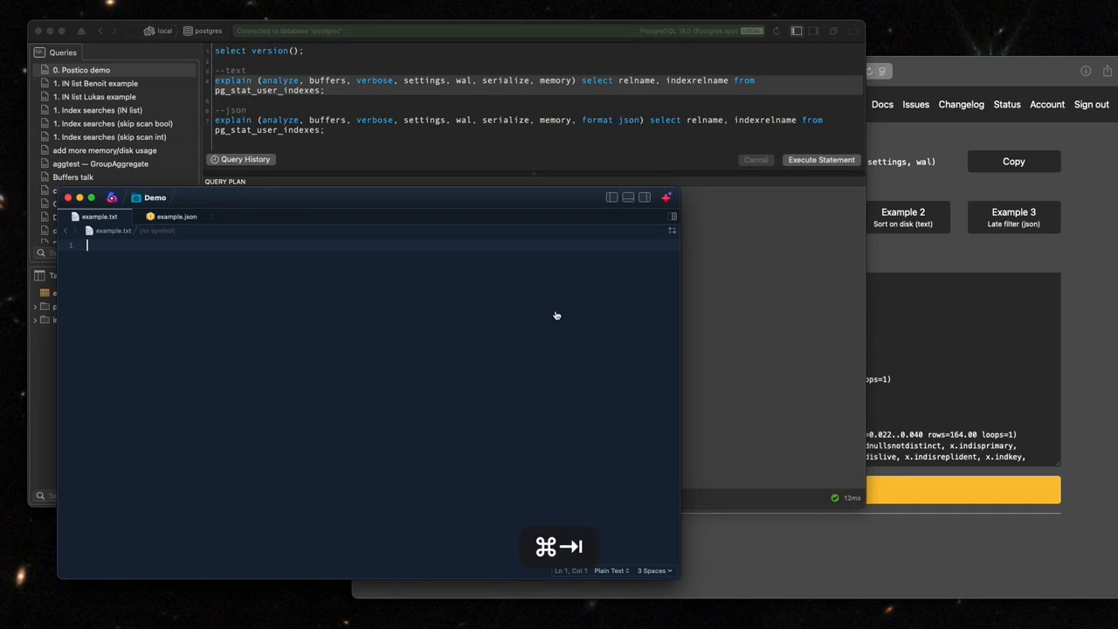
key(super+v)
Examine the arrow markers and indentation of the nested join, hash and scan nodes in example.txt.
scroll(287, 298, up, 10)
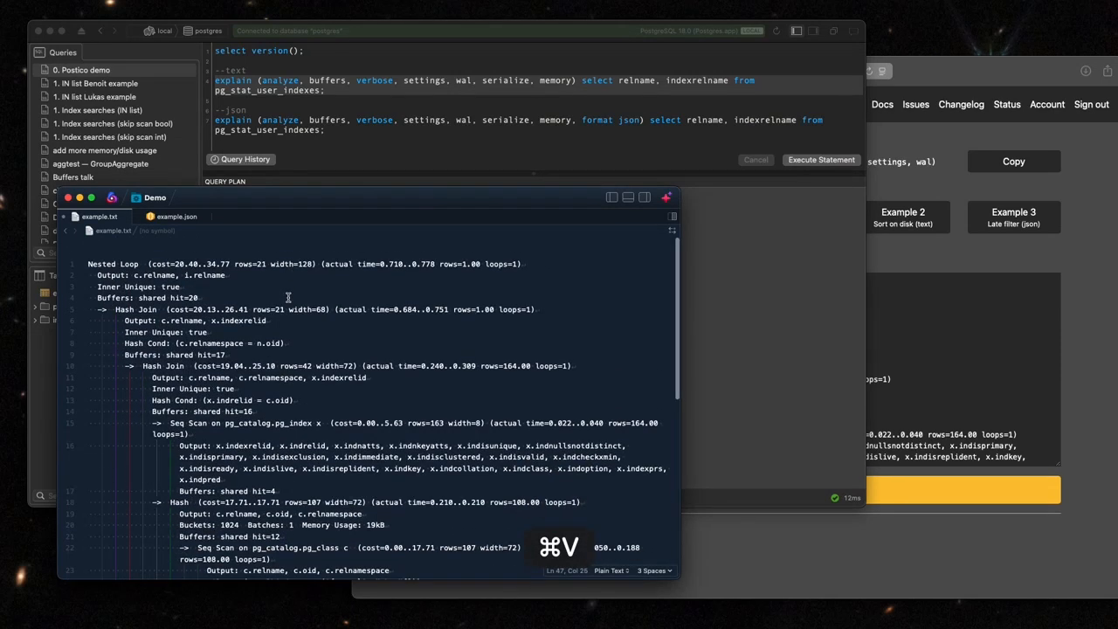
click(97, 290)
click(98, 291)
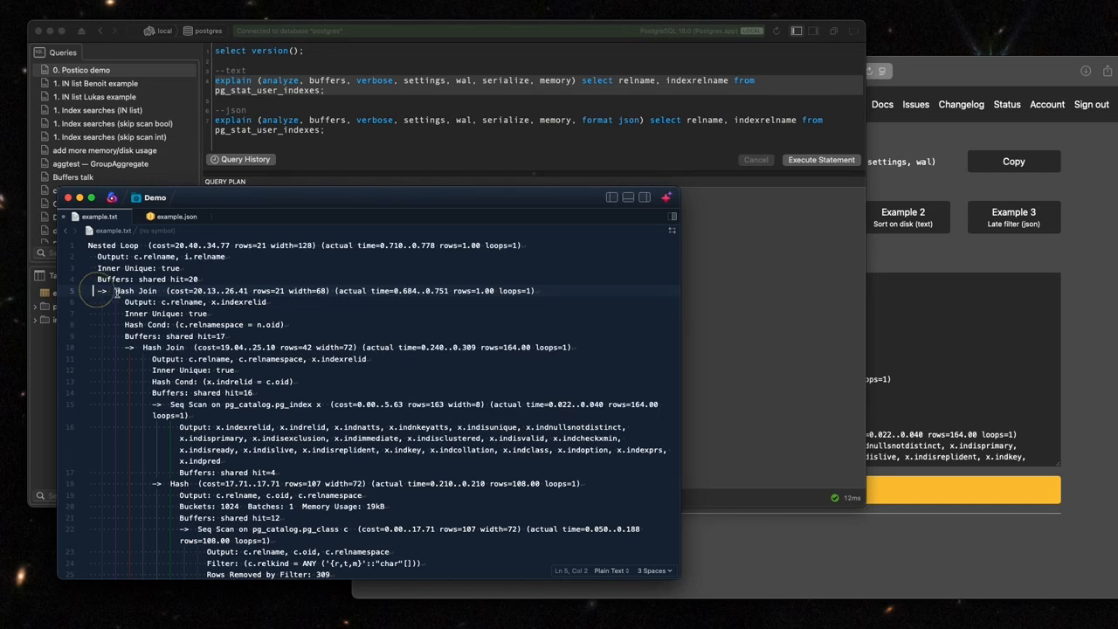
click(147, 291)
click(97, 291)
click(125, 348)
click(153, 483)
scroll(160, 542, down, 5)
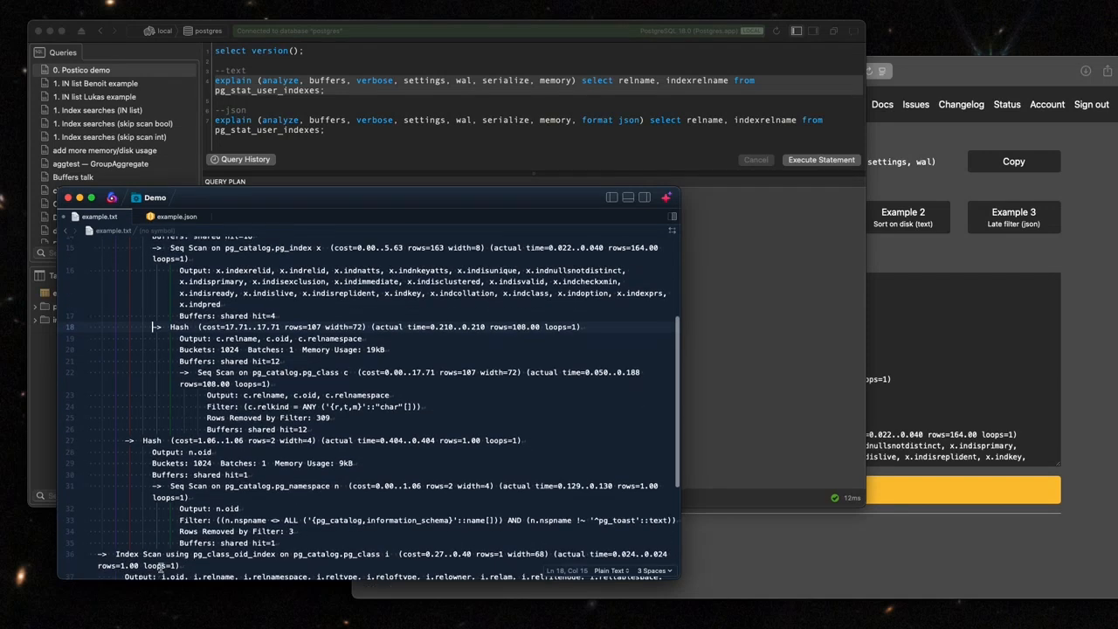
scroll(190, 410, up, 5)
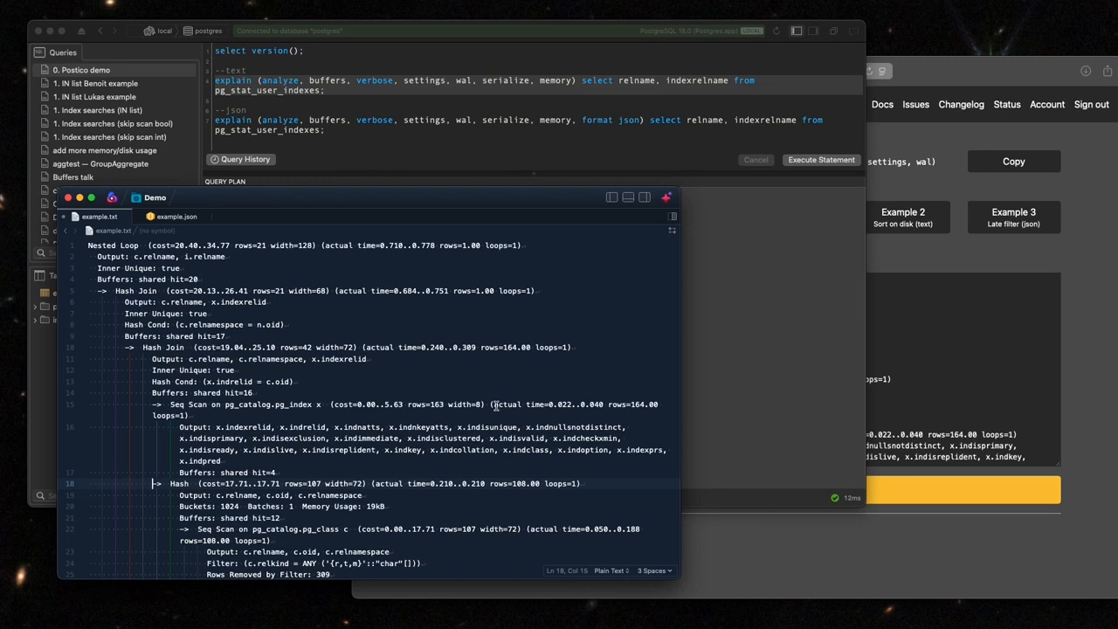
Switch back to Postico, run the explain statement with format json and select its result row.
click(588, 140)
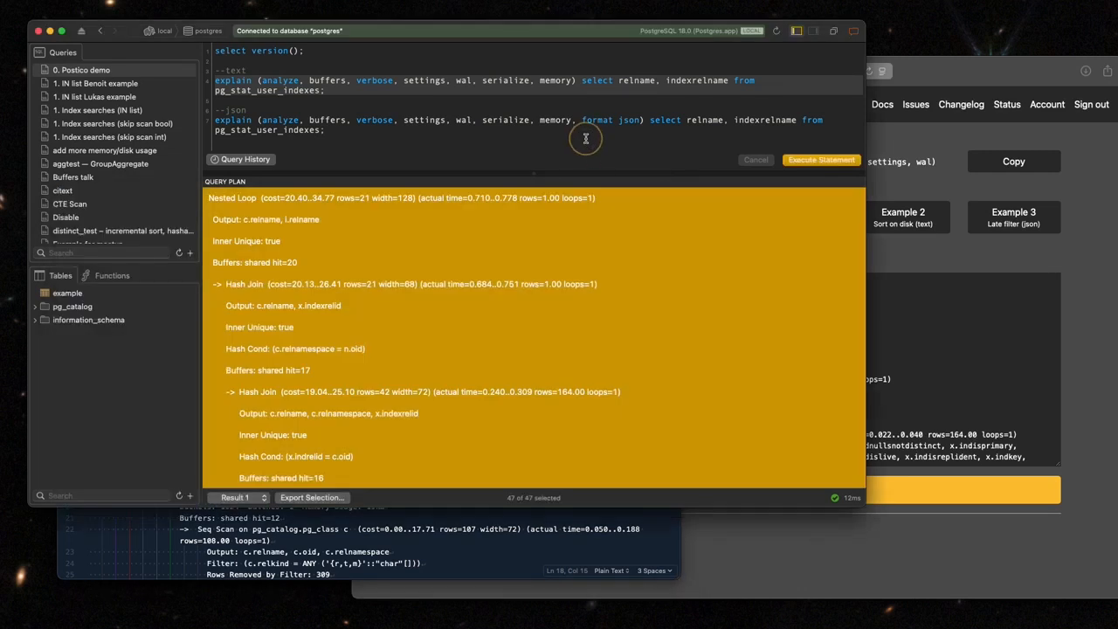
click(316, 131)
key(super+Return)
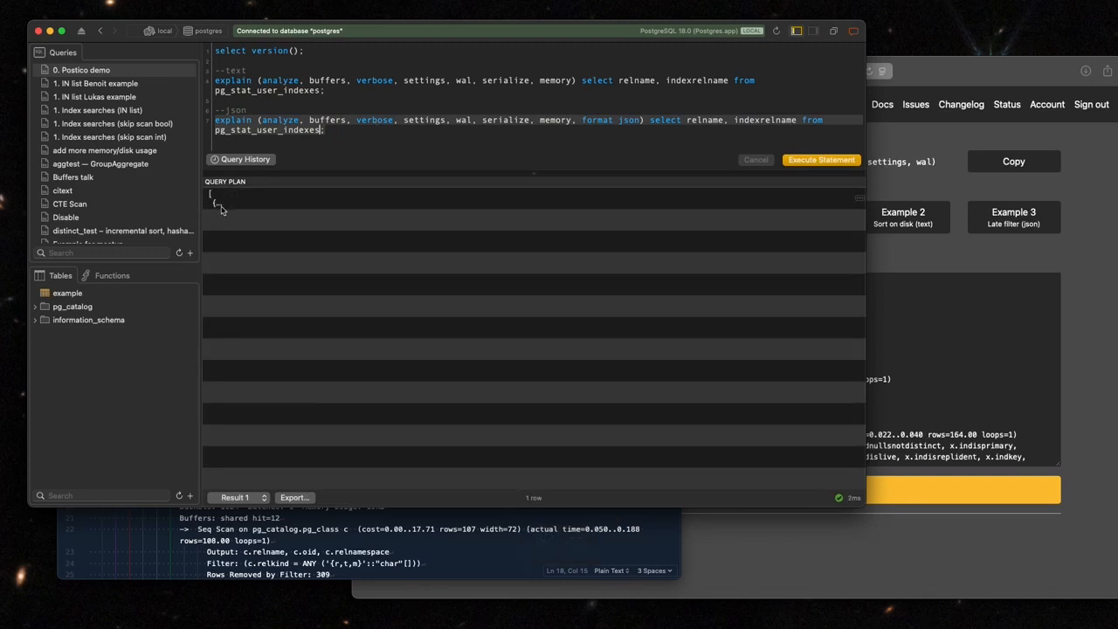
click(258, 206)
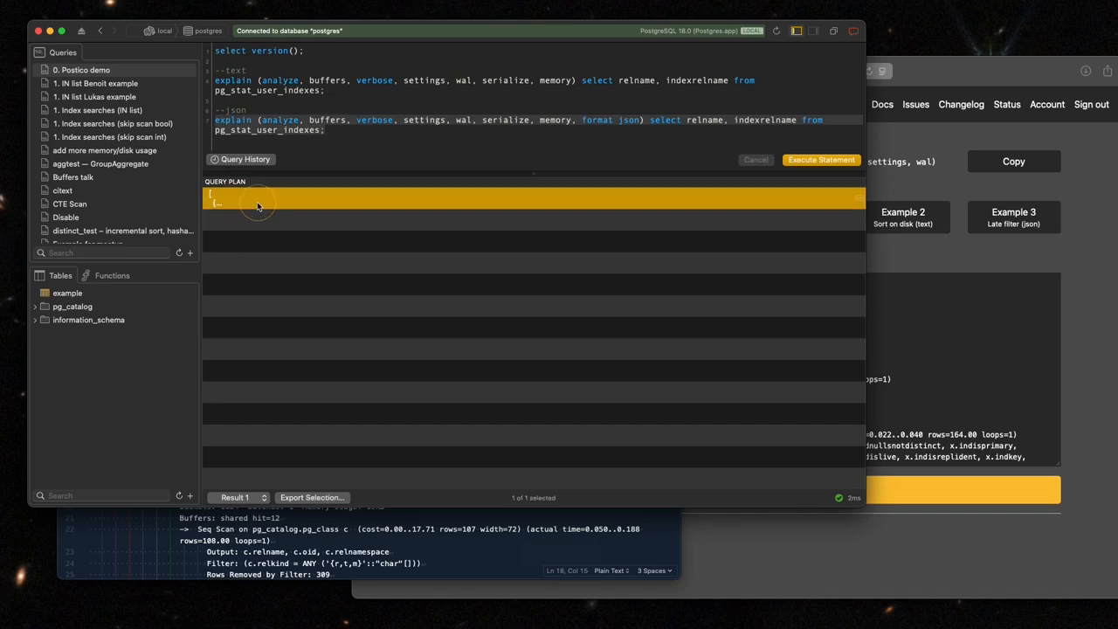
Copy the JSON query plan row and paste it into pgMustard's plan field, replacing the existing text.
key(super+c)
click(935, 359)
key(super+a)
key(super+v)
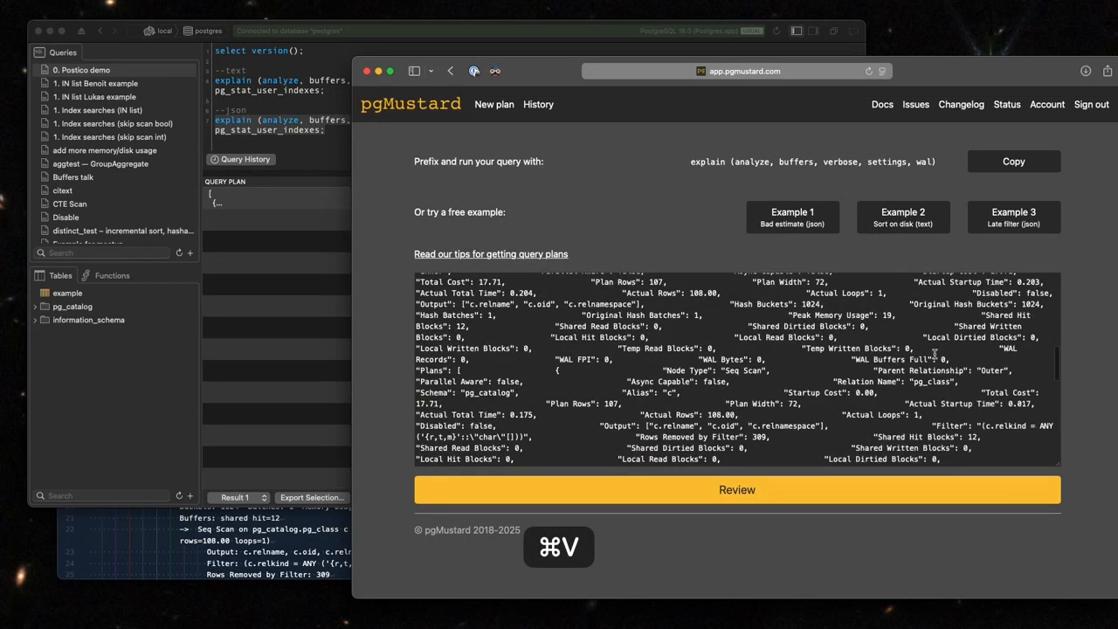
scroll(935, 354, up, 6)
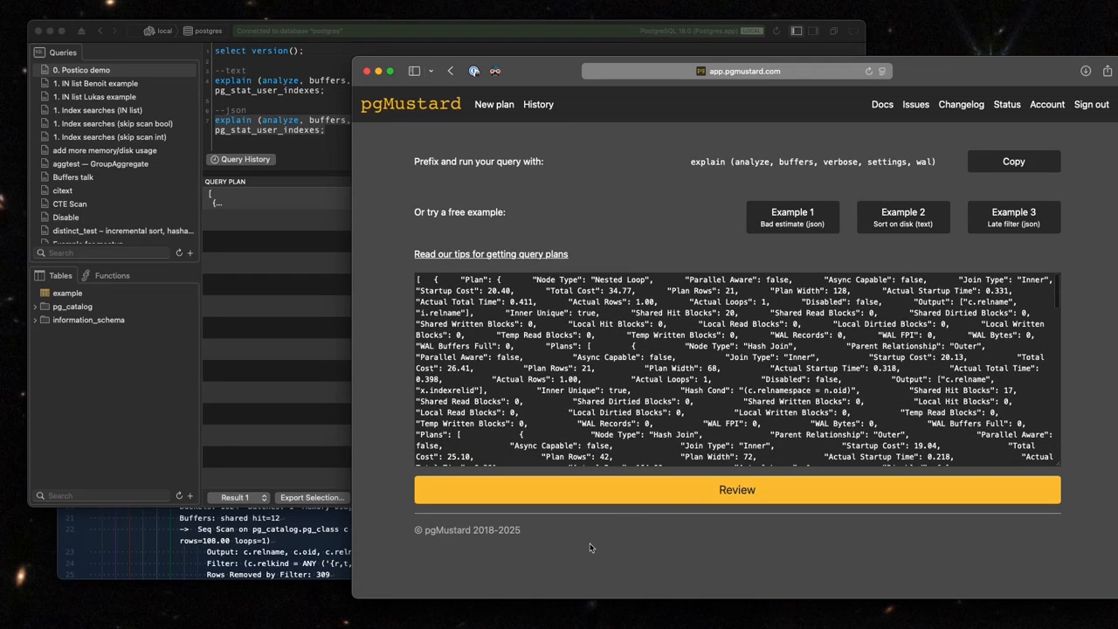
Switch to the code editor and replace all of example.txt with the copied JSON plan row.
click(305, 546)
key(super+a)
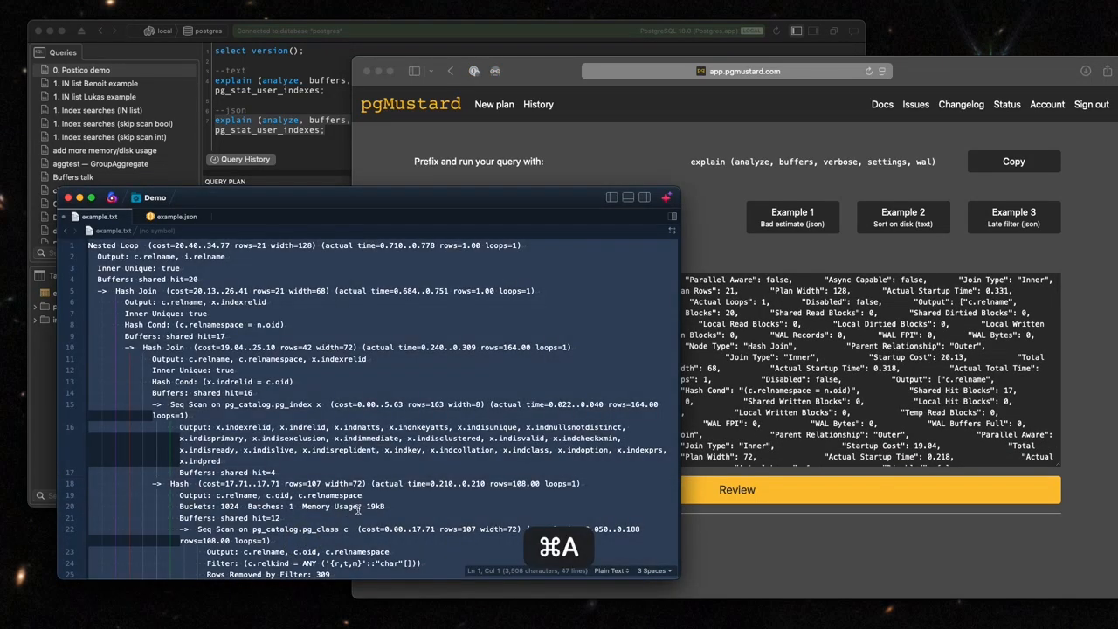
key(super+v)
scroll(330, 358, up, 10)
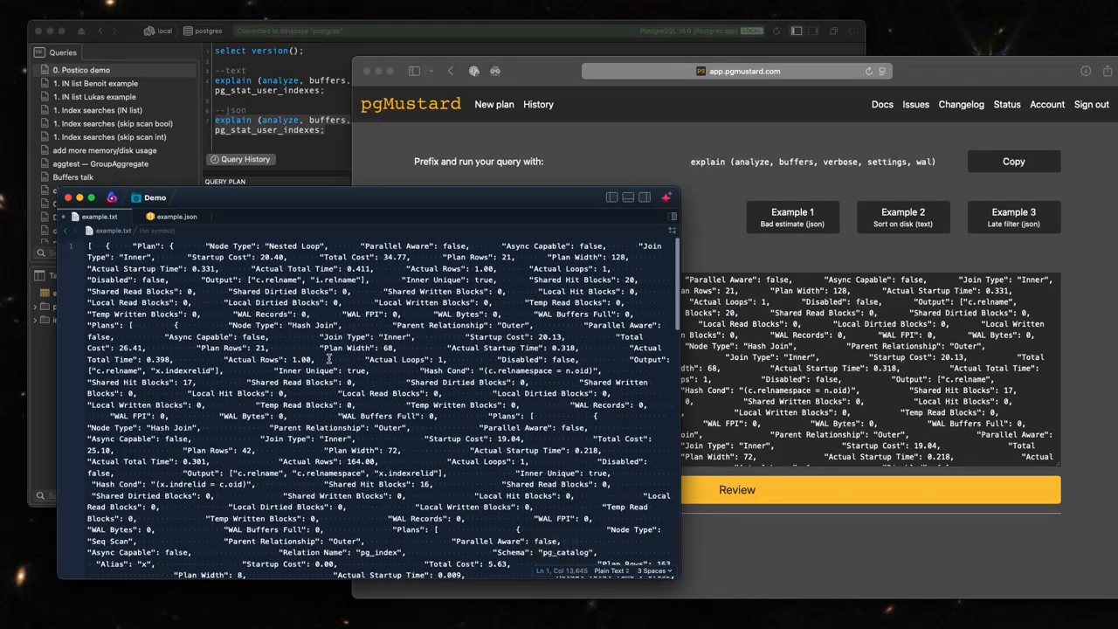
Switch to pgMustard, submit the pasted JSON plan for review and expand the plan's Source section.
click(805, 381)
click(756, 491)
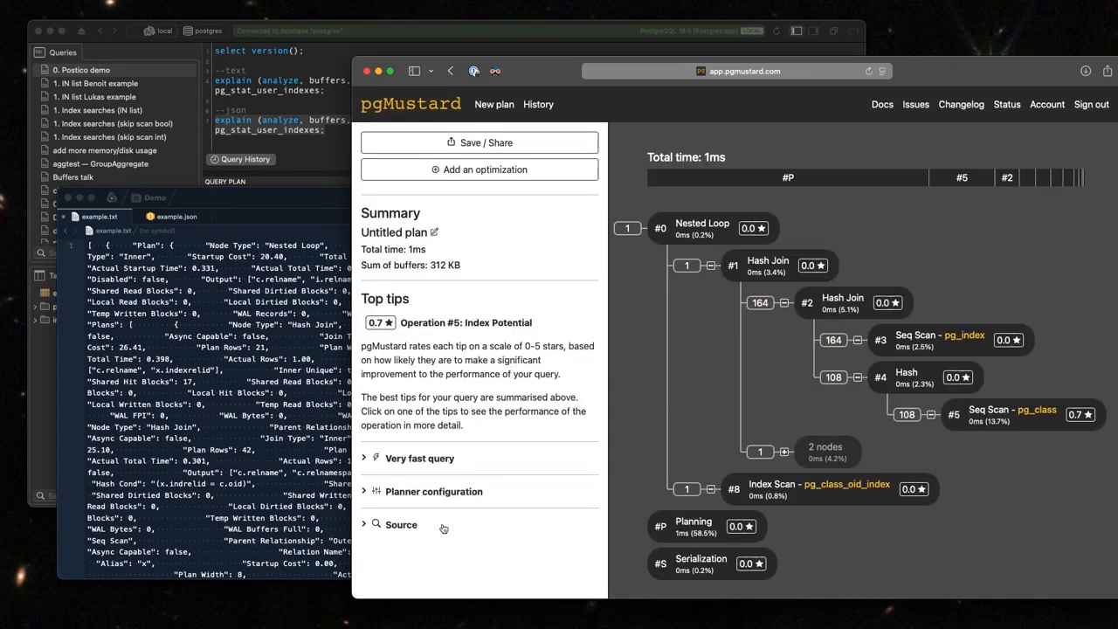
click(405, 525)
scroll(485, 387, down, 3)
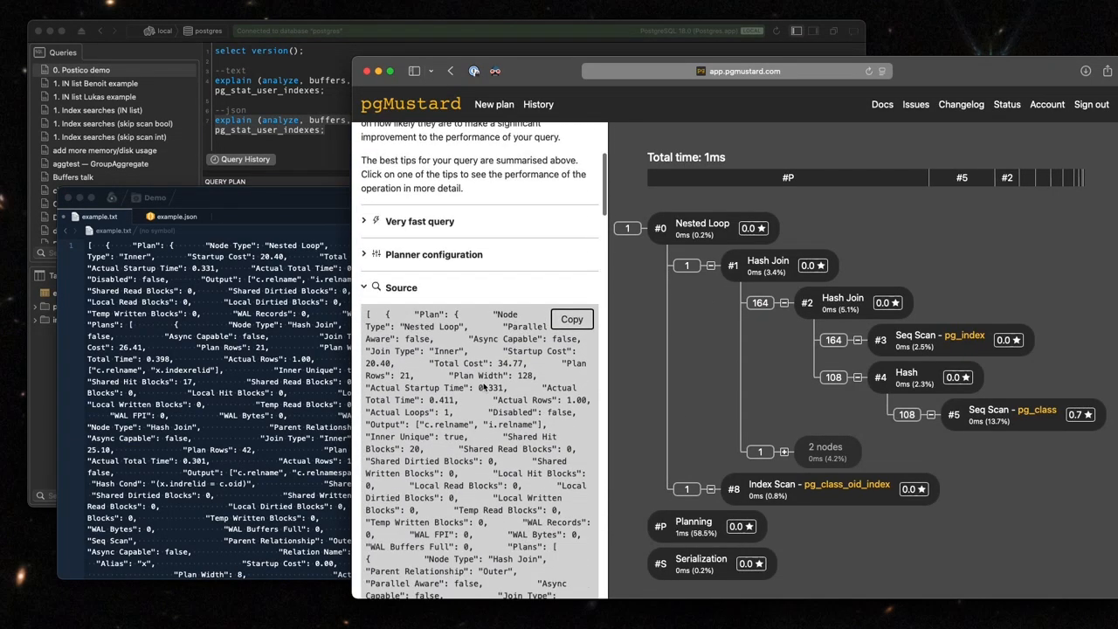
Switch back to Postico, open the full value of the JSON query plan cell and copy its multi-line text.
click(219, 388)
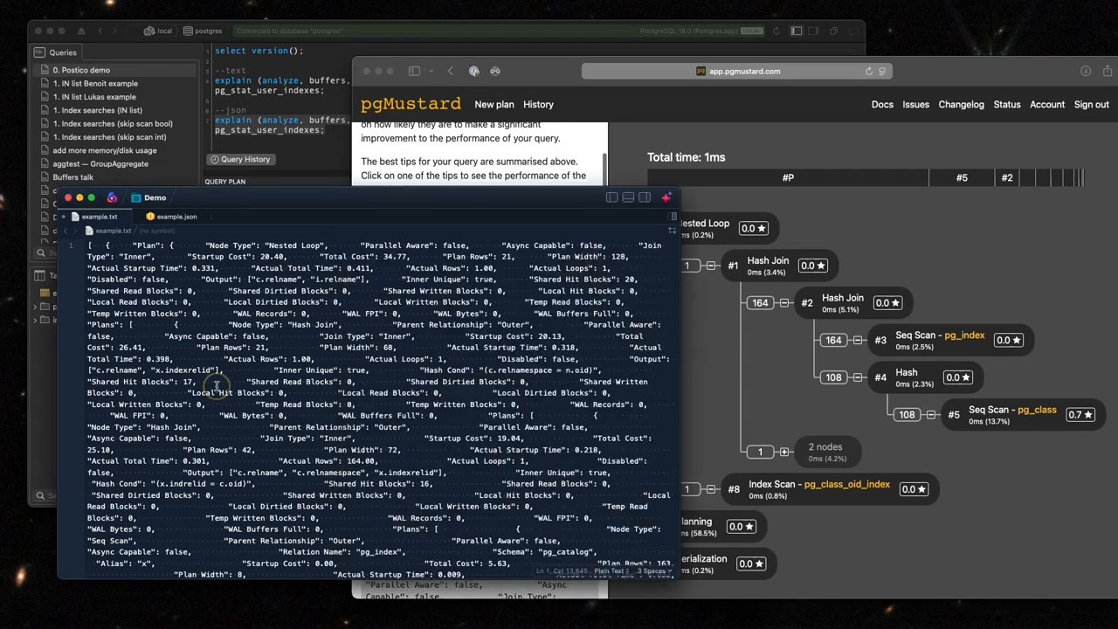
click(278, 156)
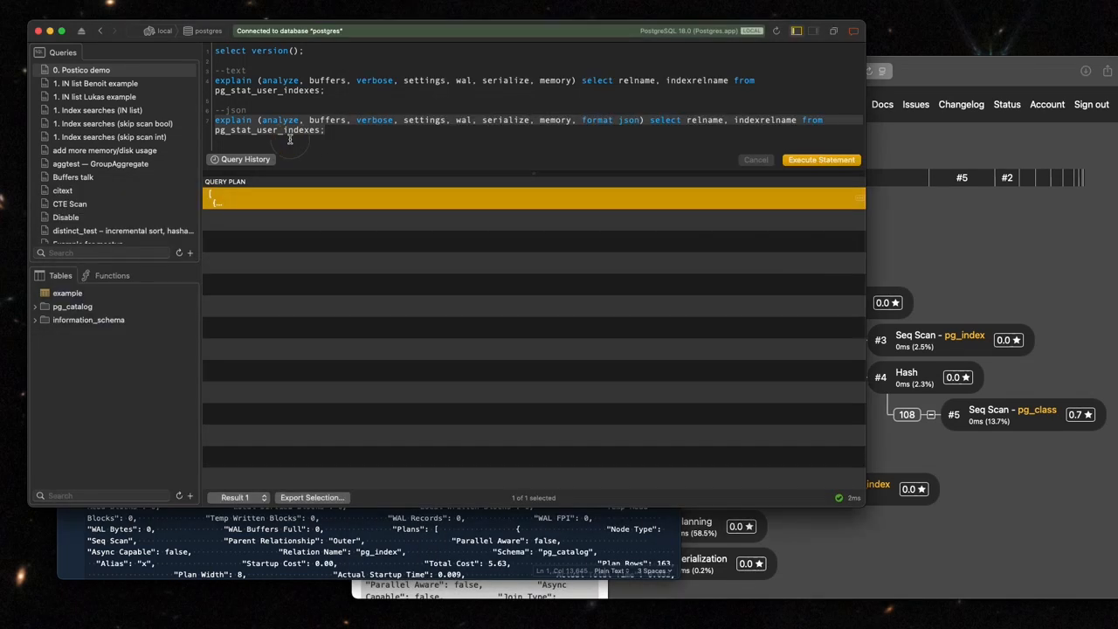
double_click(350, 209)
scroll(513, 350, down, 10)
scroll(514, 349, down, 20)
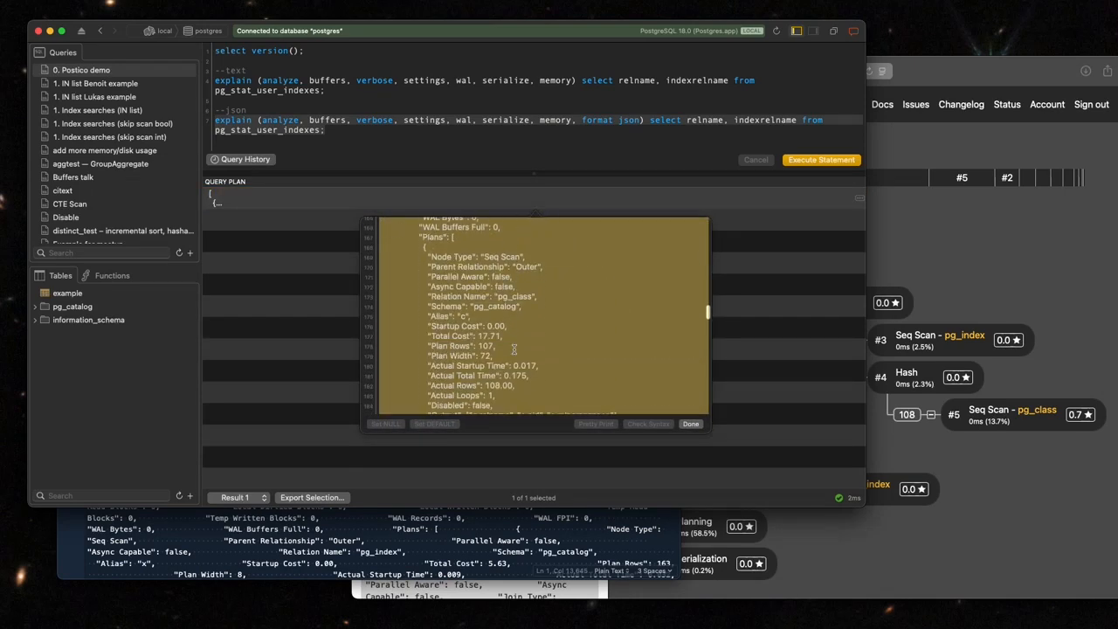
key(super+c)
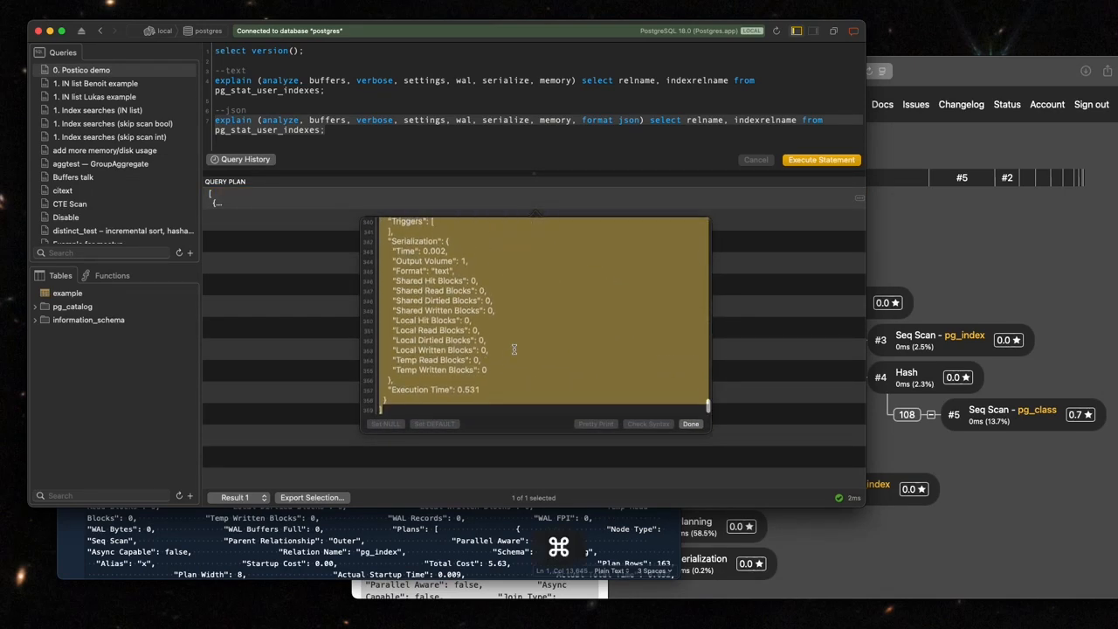
Switch to the code editor and replace the contents of example.txt with the line-broken JSON plan.
click(472, 534)
key(super+a)
key(super+v)
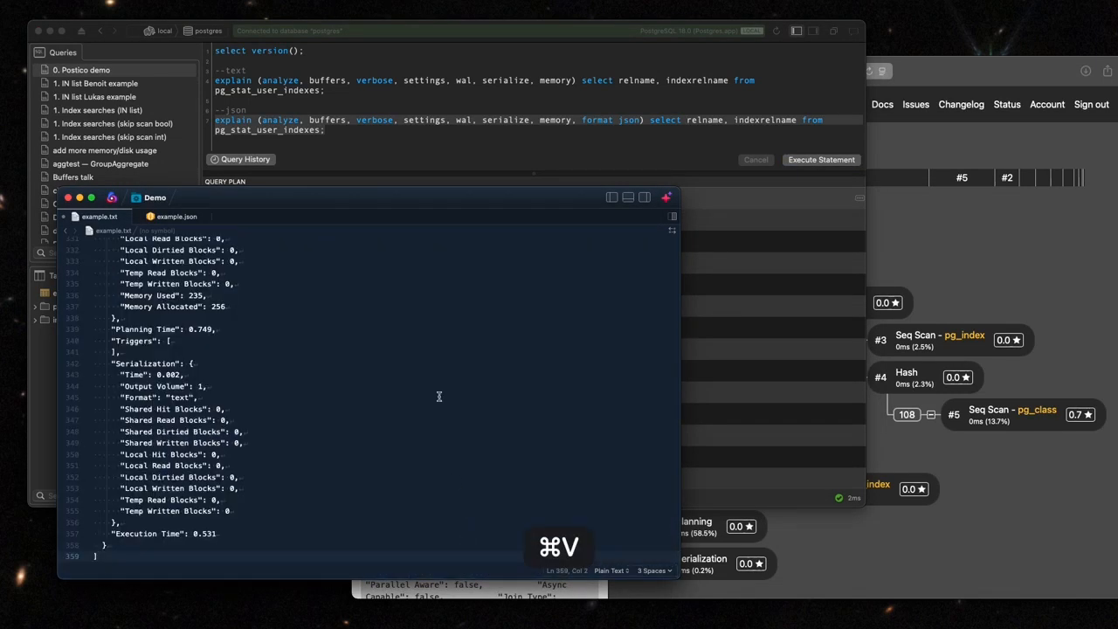
Return to Postico, reopen the query plan cell's full value and close it again.
click(467, 133)
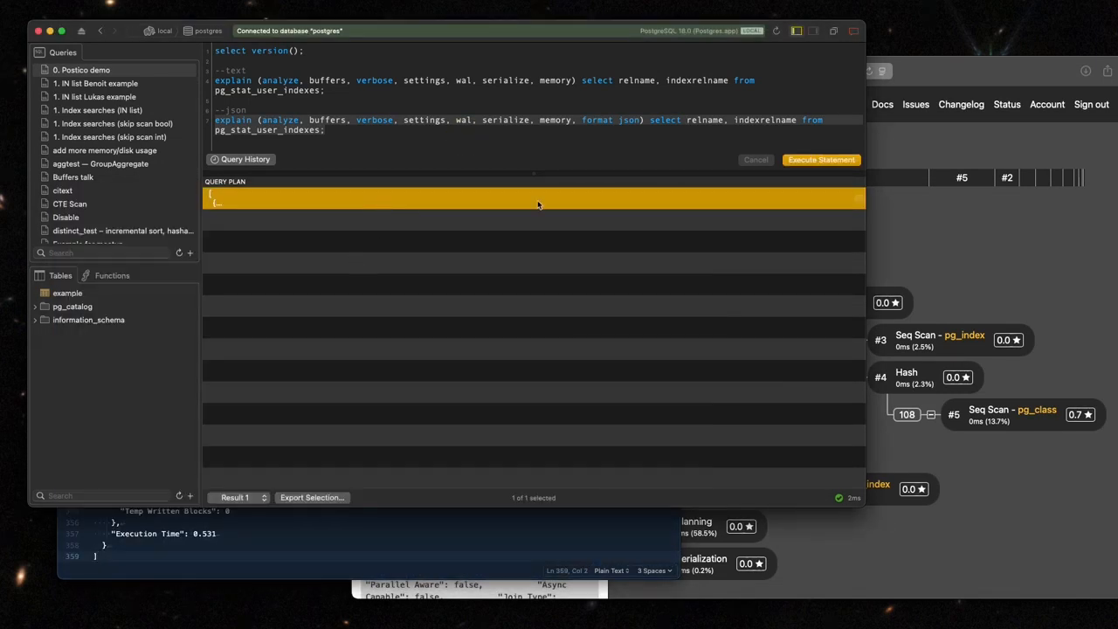
click(859, 200)
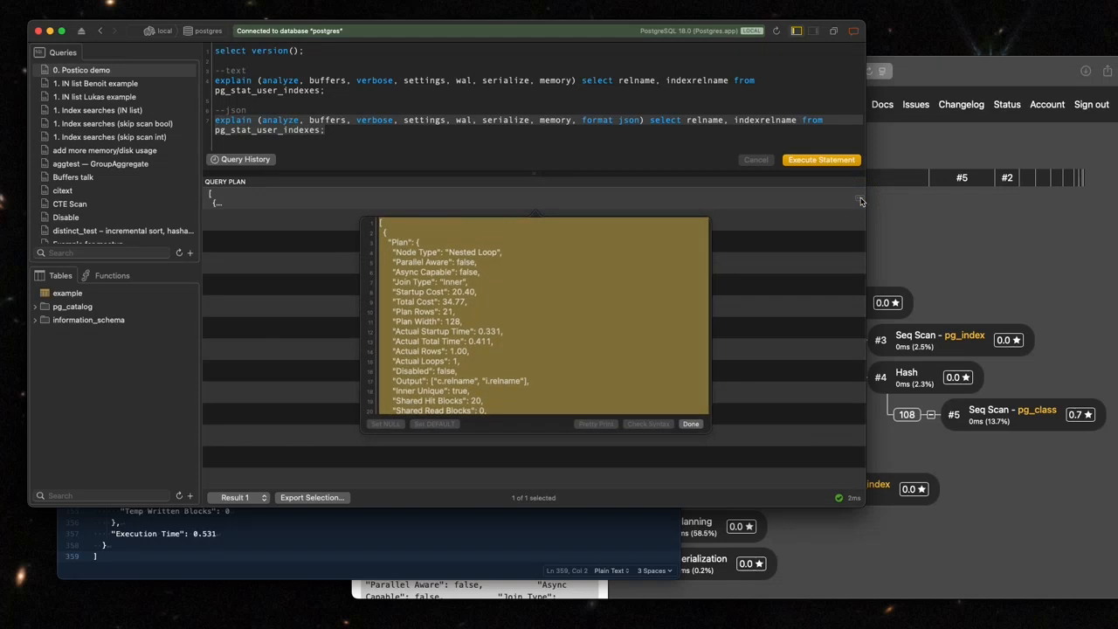
click(755, 324)
Preview the query result export as CSV and as Regular JSON, closing the export dialog without saving.
click(308, 497)
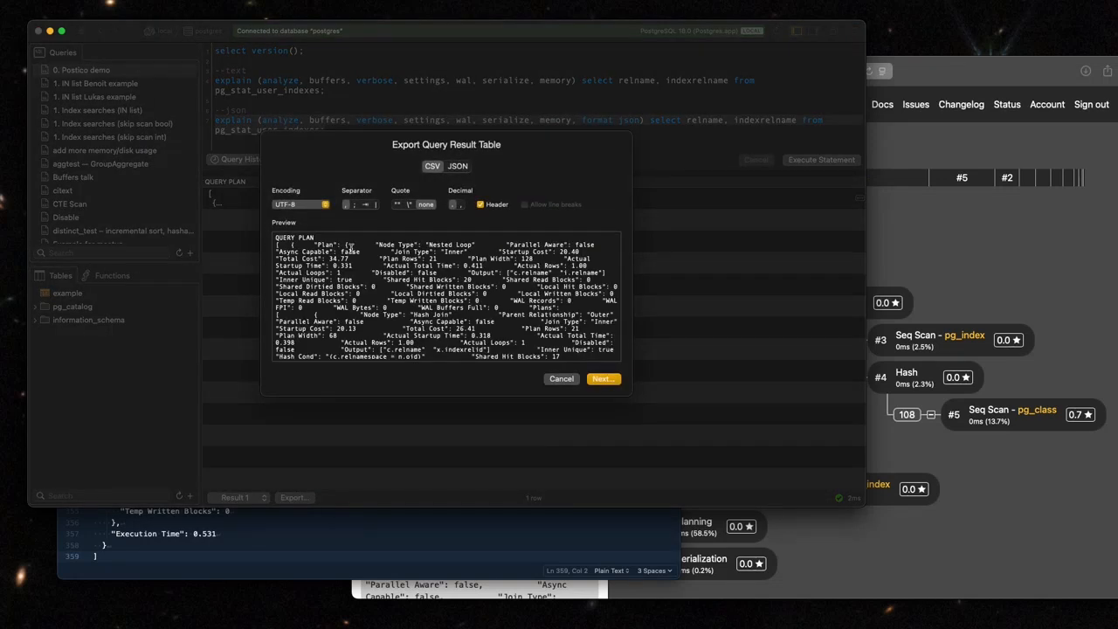
click(460, 167)
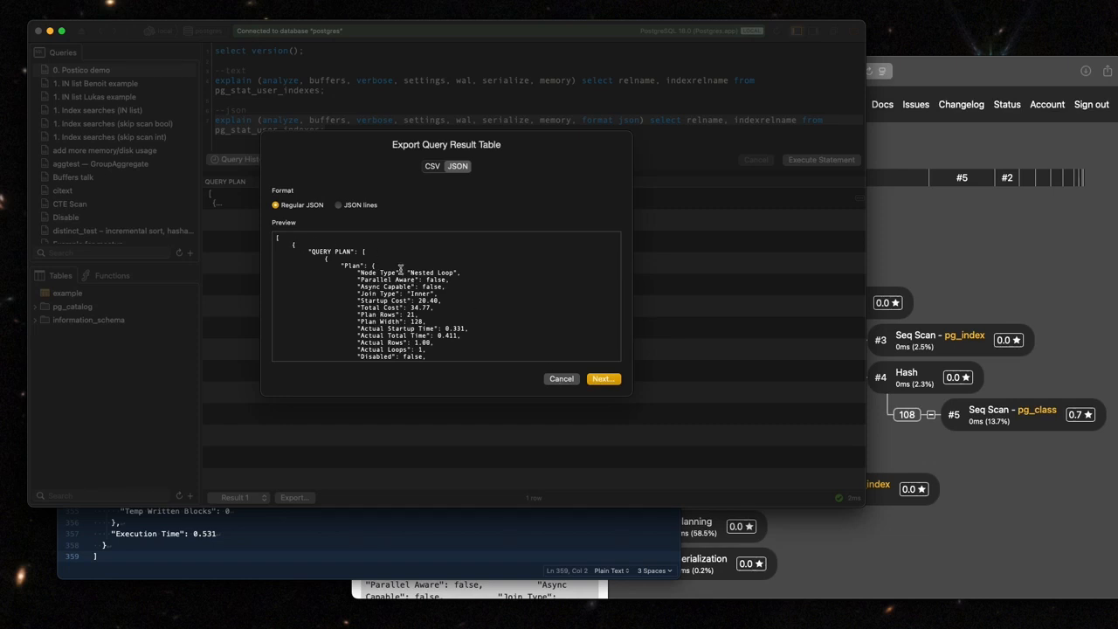
click(561, 379)
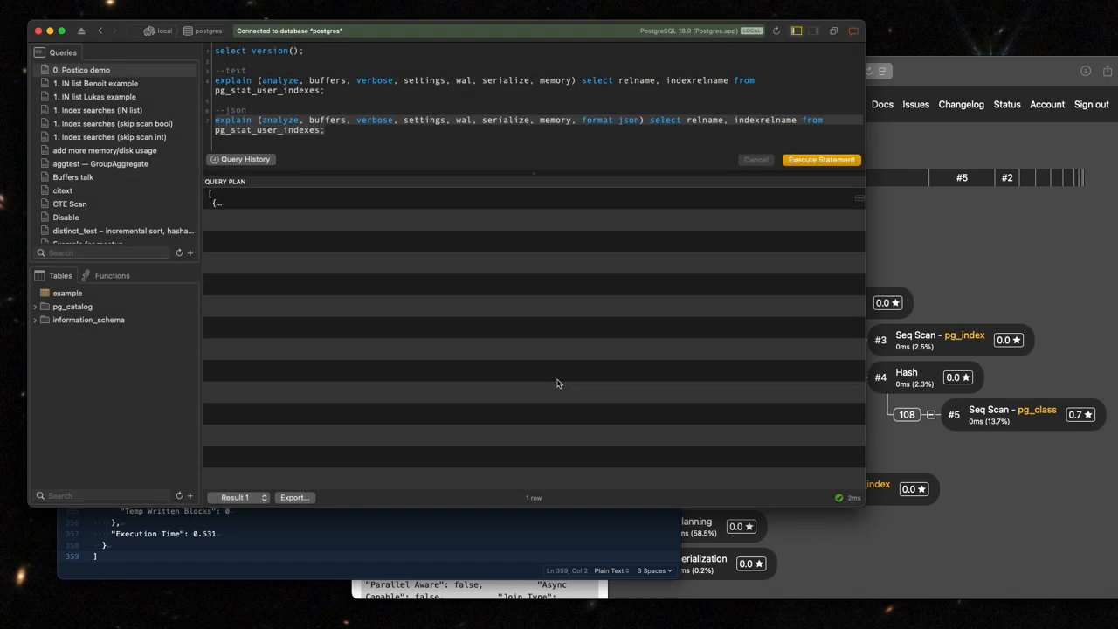